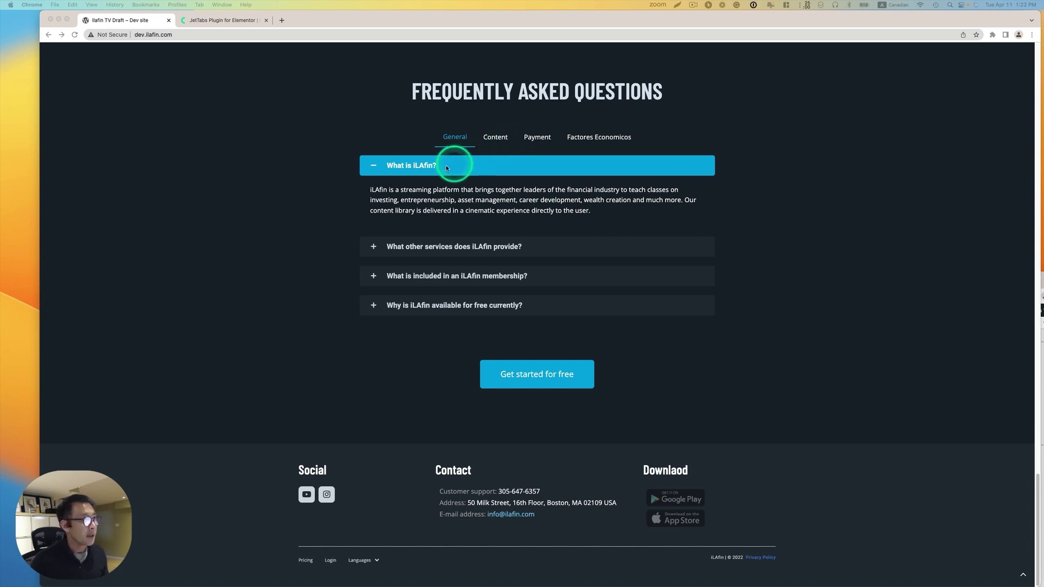
Expand "What other services does iLAfin provide?" in the sample FAQ and view the widgets section on the JetTabs plugin page.
left_click(465, 243)
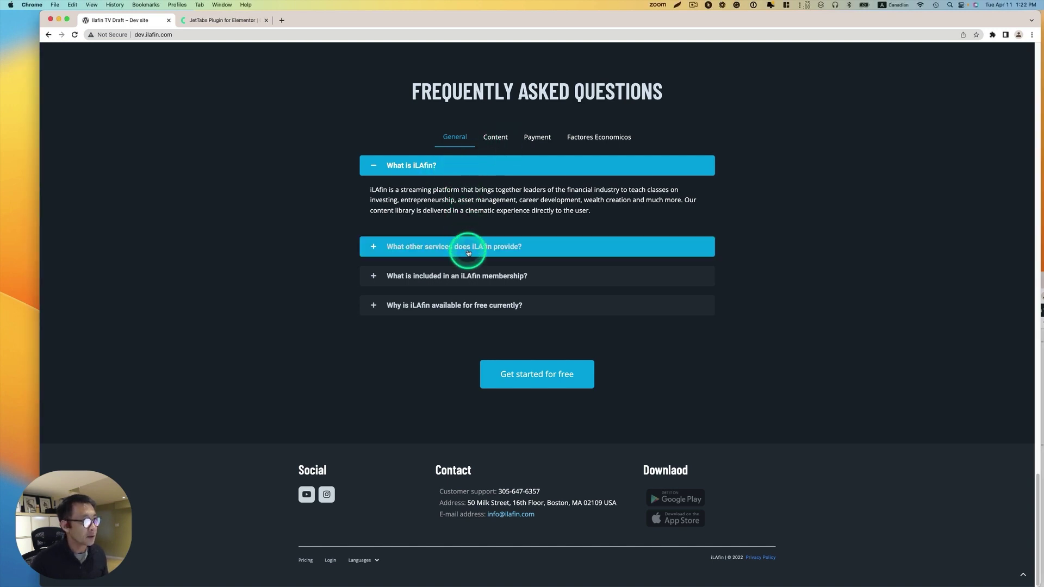
left_click(225, 22)
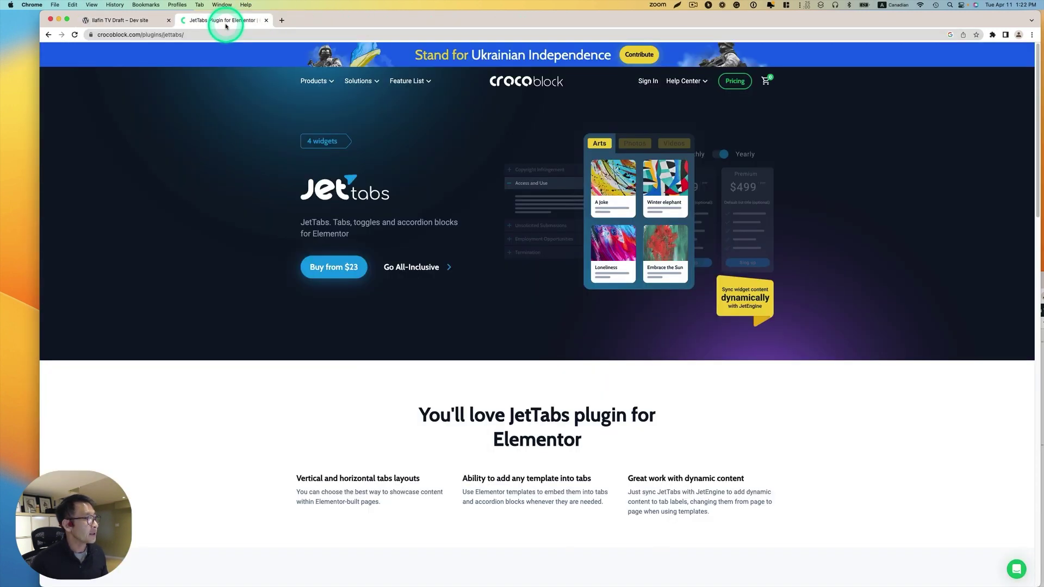
scroll(534, 372, "down", 5)
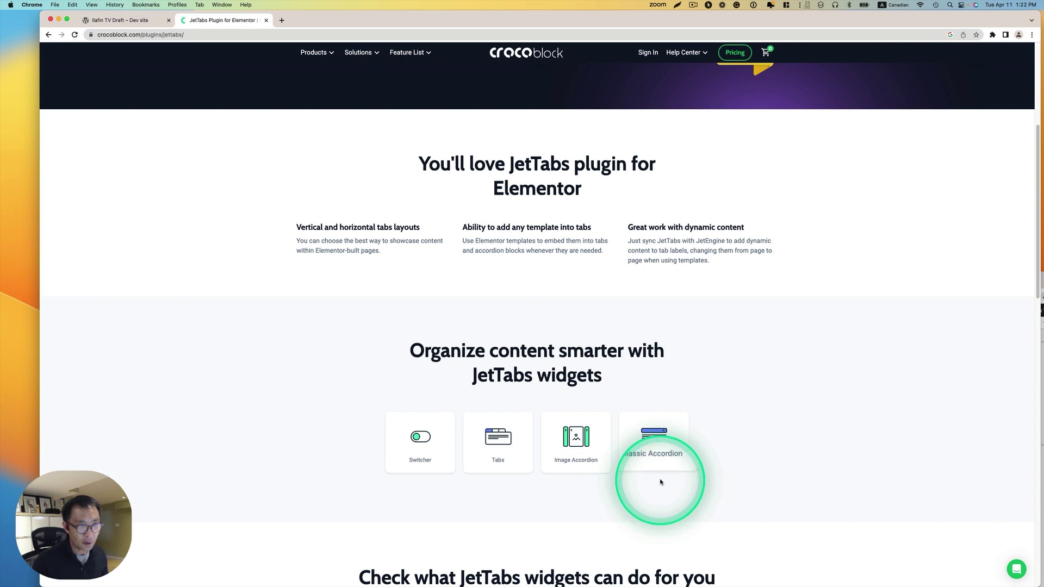
mouse_move(660, 474)
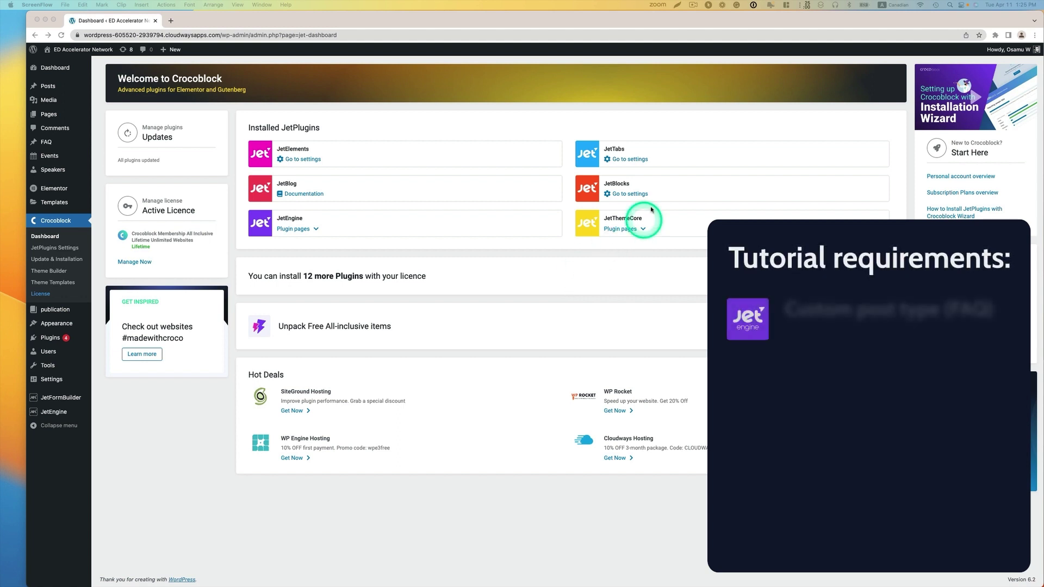
Check that the Classic Accordion and Tabs widgets are enabled in the JetTabs widget settings.
left_click(641, 162)
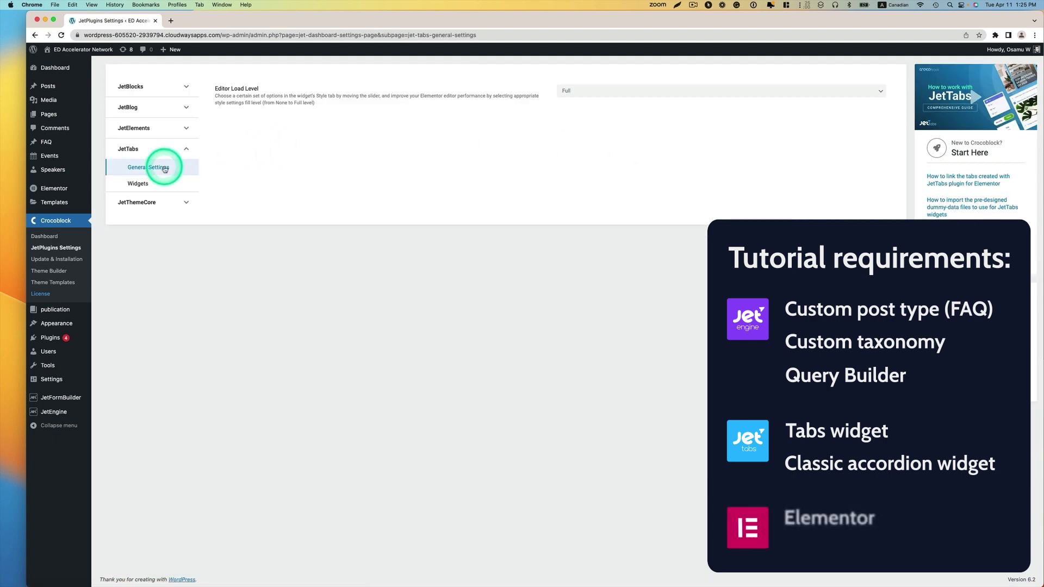
left_click(143, 183)
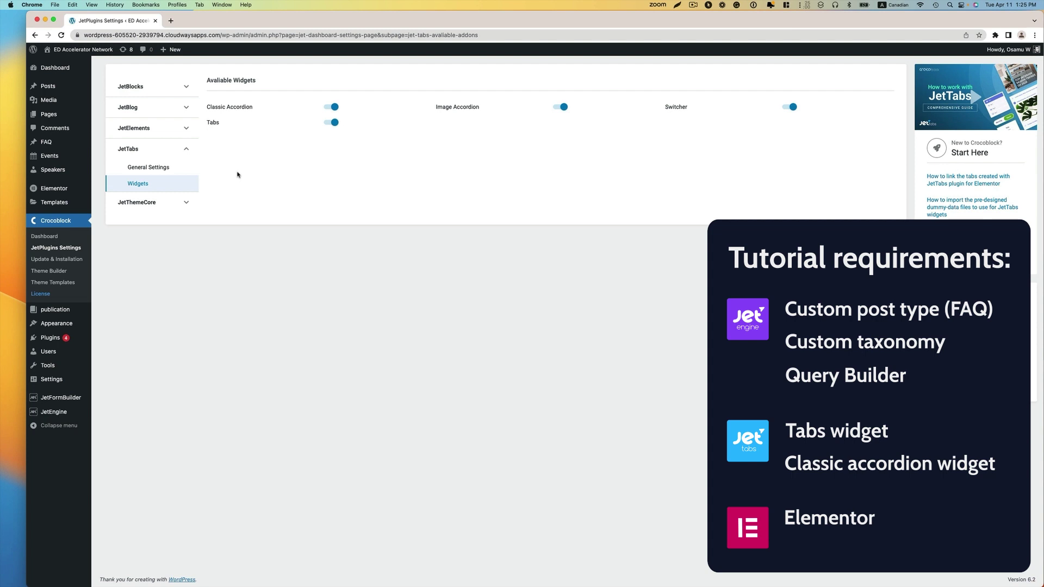
left_click(334, 122)
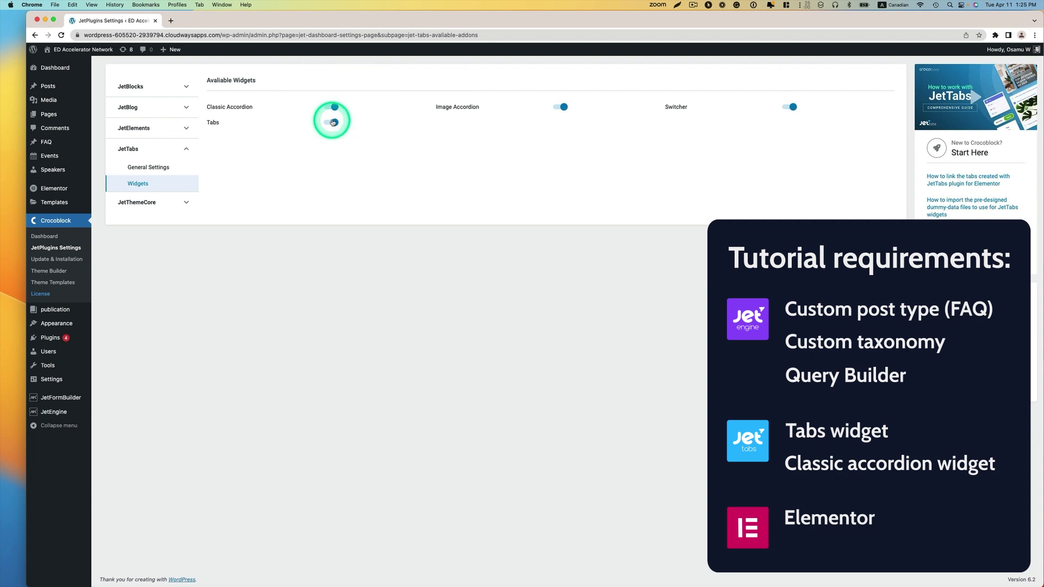
Review the list of FAQ posts and the categories of the FAQ type taxonomy.
mouse_move(47, 144)
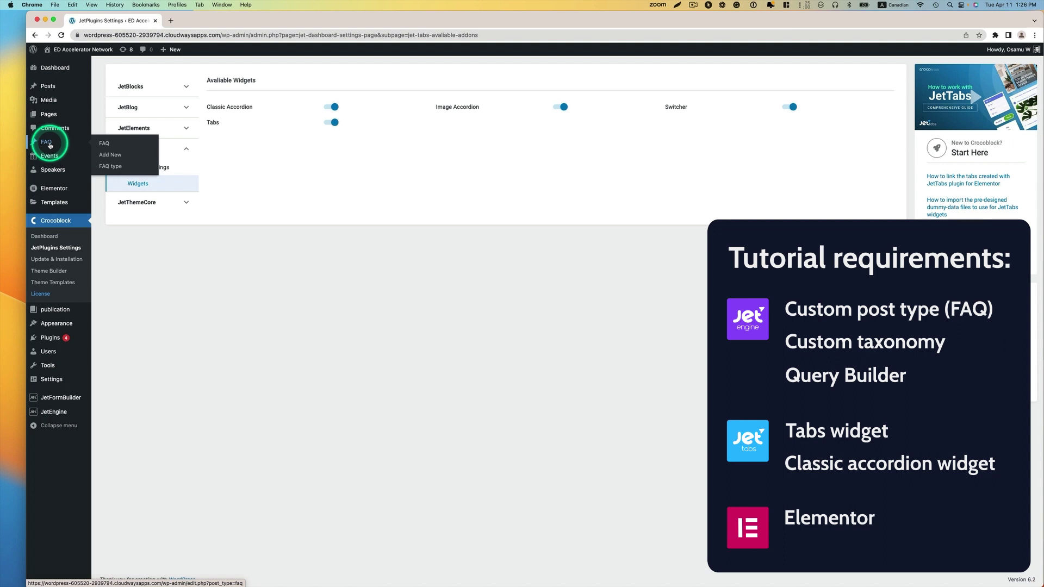
left_click(106, 143)
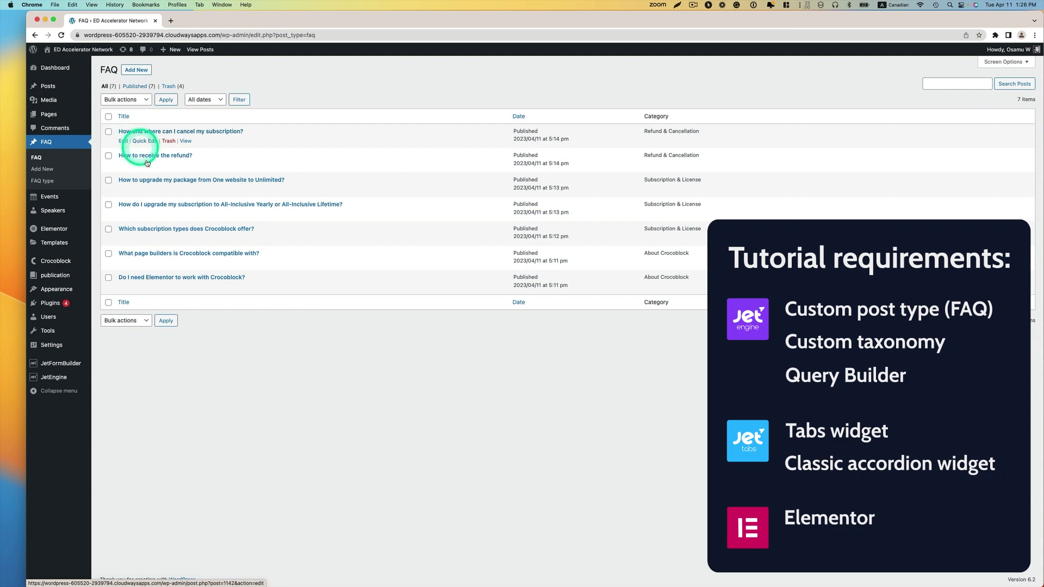
left_click(46, 185)
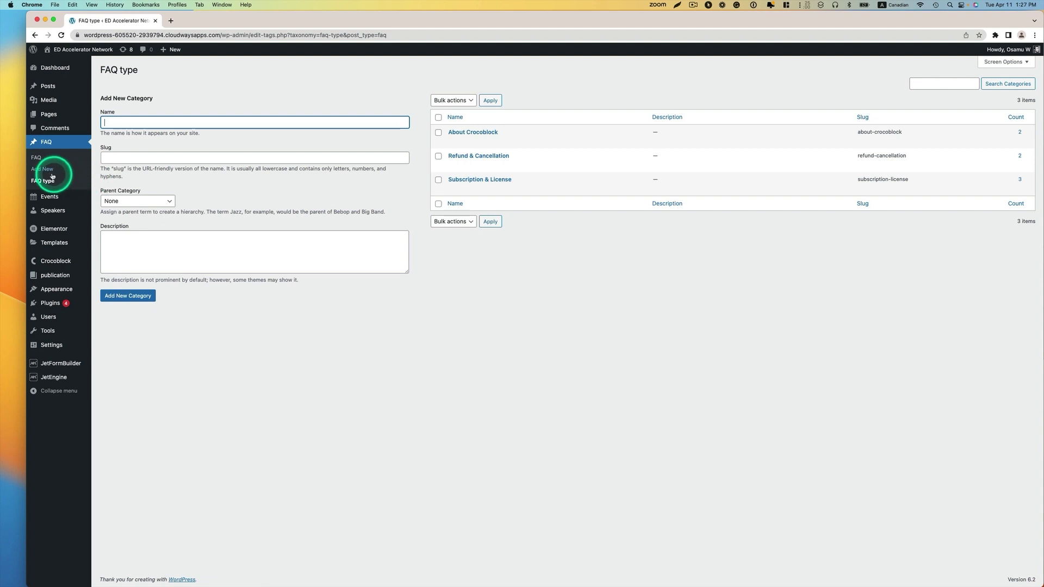
Open the FAQ post "How and where can I cancel my subscription?" to inspect its content and FAQ type, and leave the editor.
left_click(36, 161)
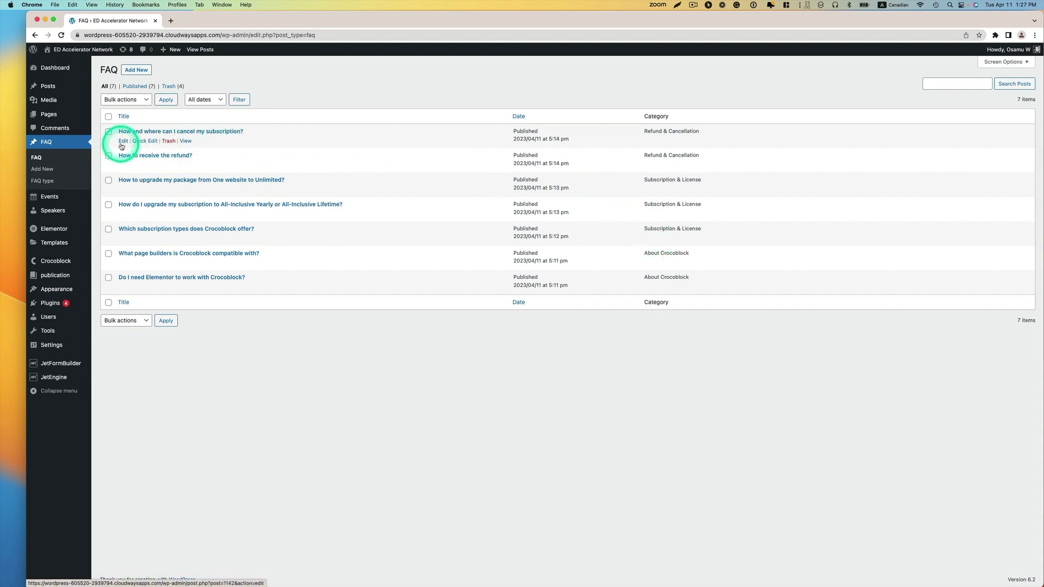
left_click(123, 142)
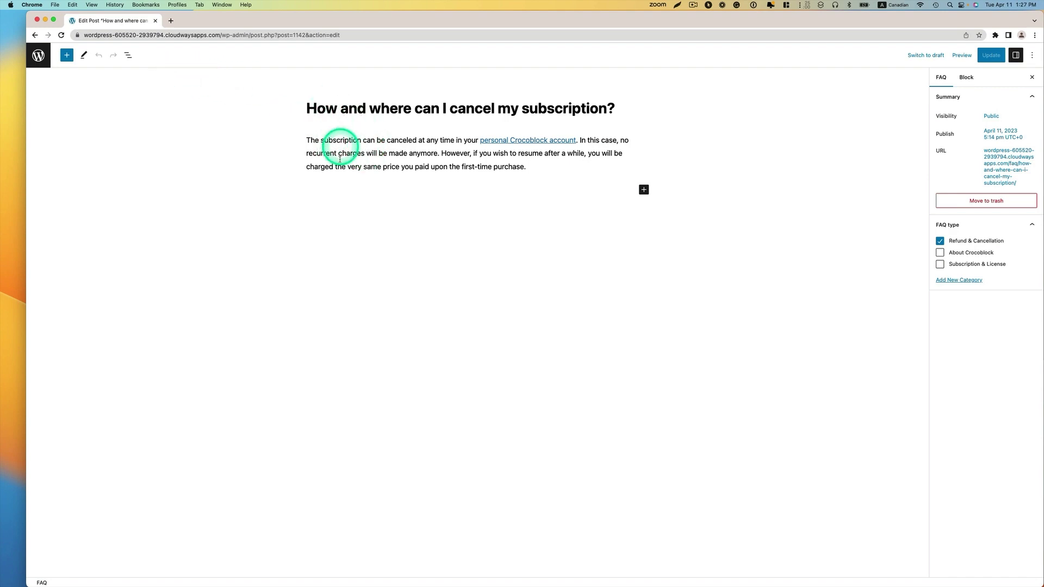
left_click(38, 55)
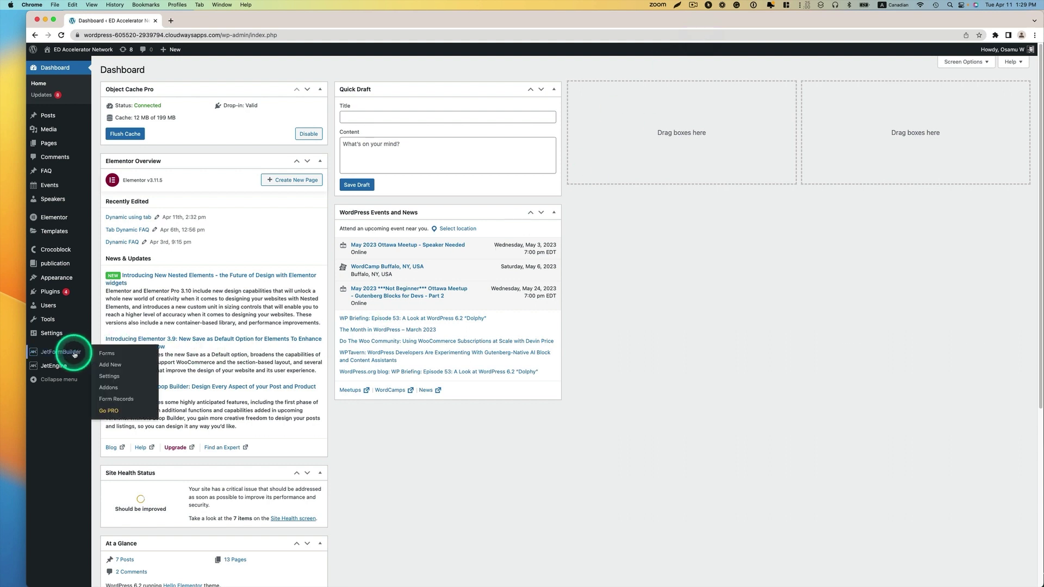
Start a new query in the JetEngine Query Builder and name it "FAQ term".
mouse_move(63, 367)
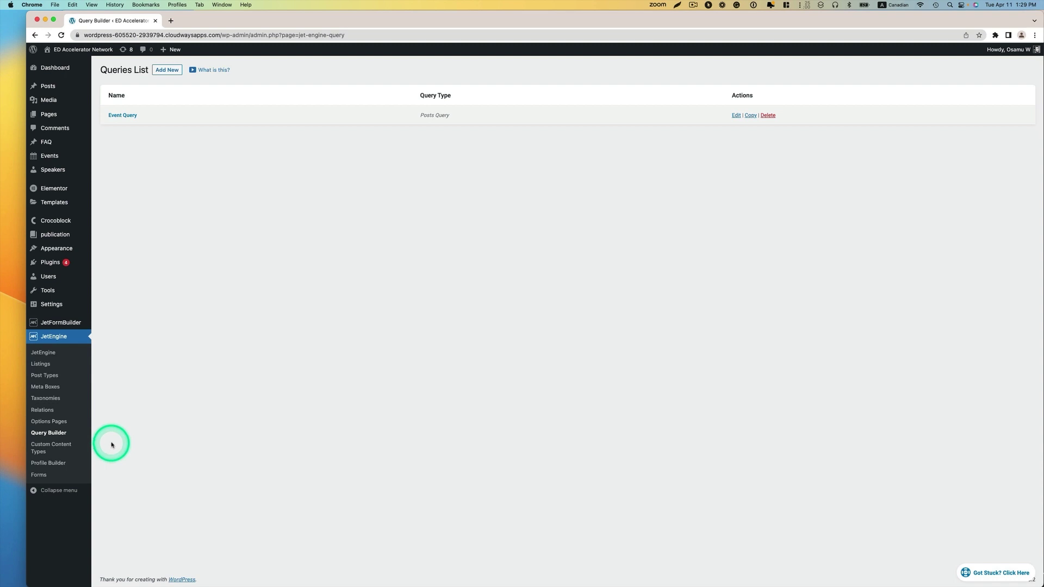
left_click(172, 73)
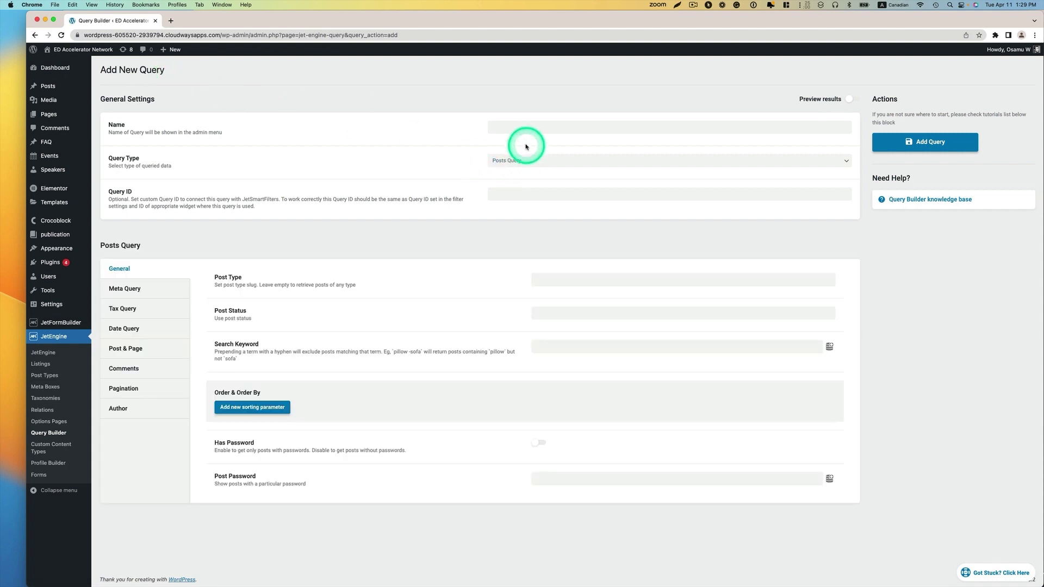
left_click(511, 130)
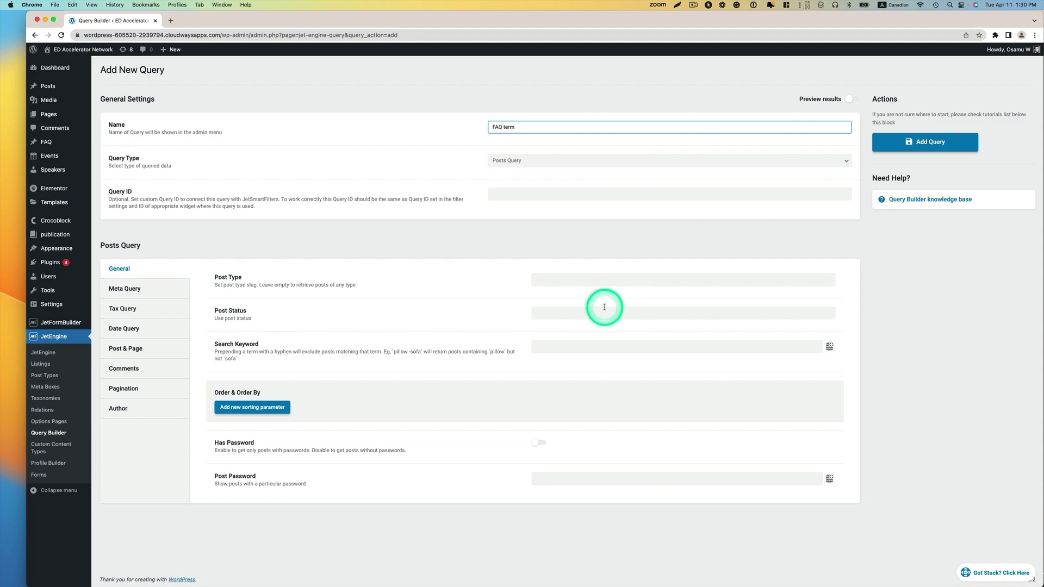
Look at the category tabs of the sample FAQ on dev.ilafin.com and return to the new query form.
key("ctrl+Up")
left_click(478, 337)
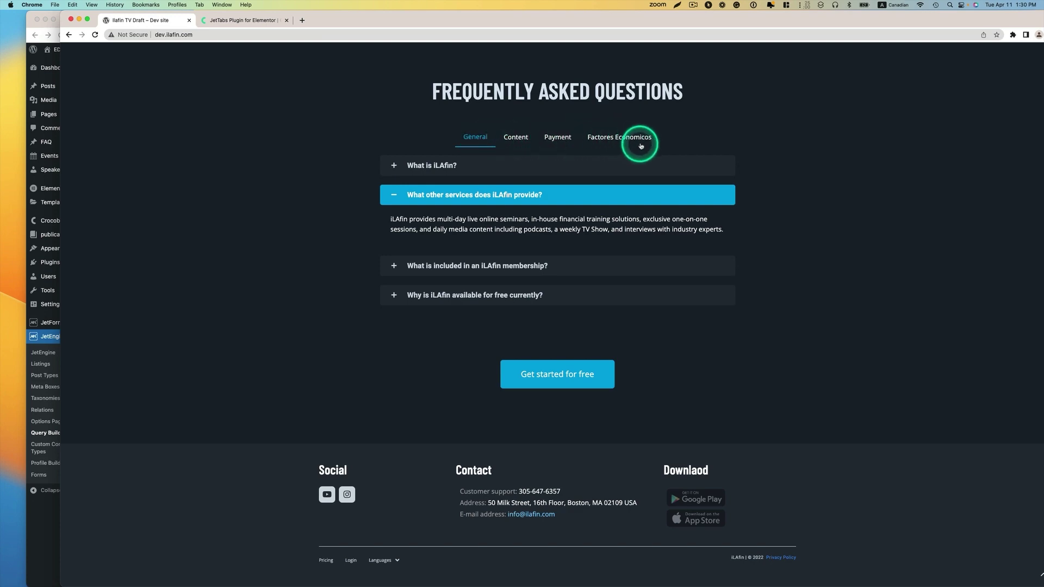
left_click(671, 177)
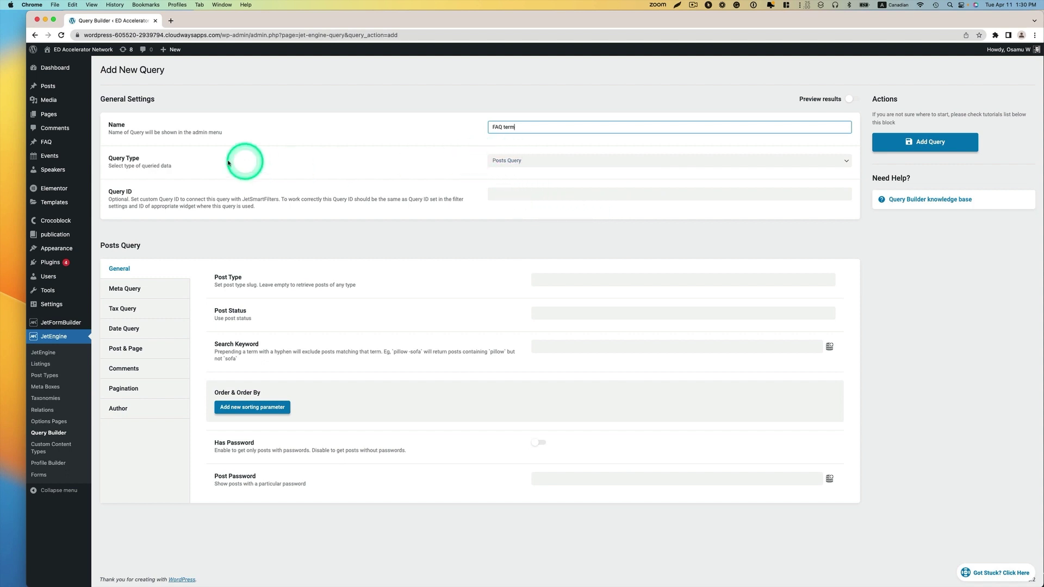
Set the query type to Terms Query and its taxonomy to FAQ type.
left_click(536, 162)
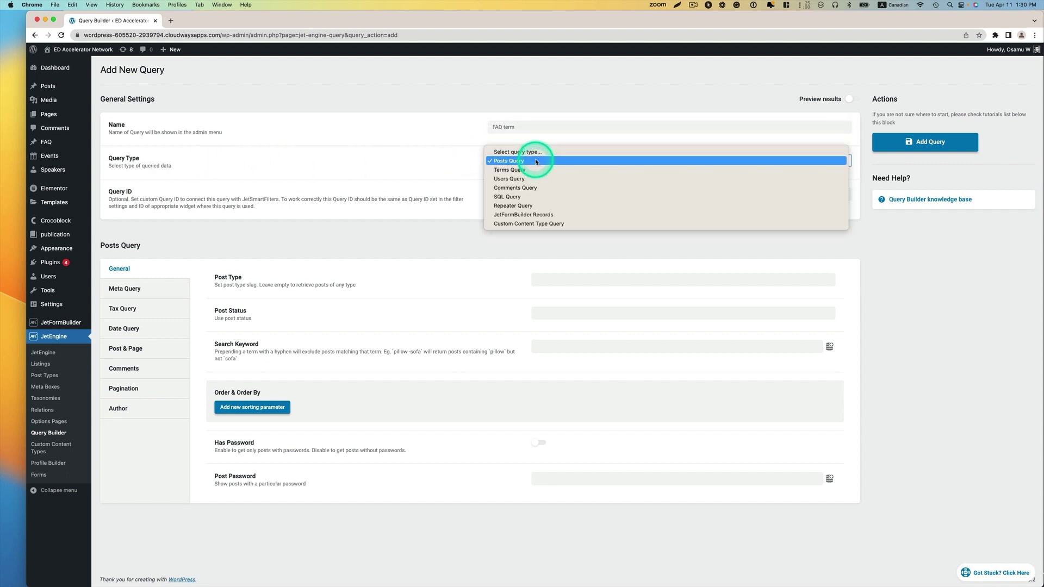
left_click(512, 171)
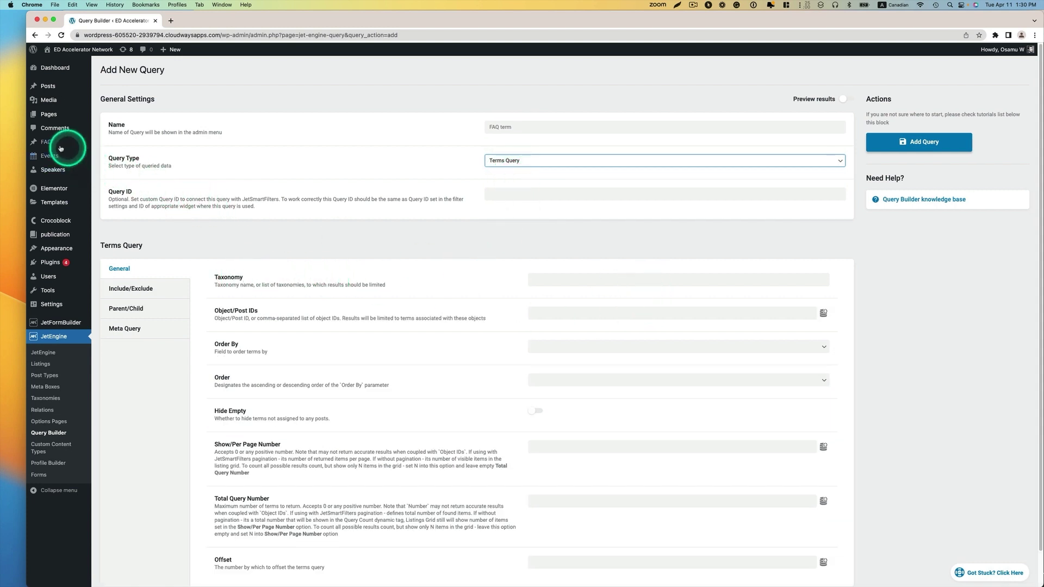
mouse_move(47, 141)
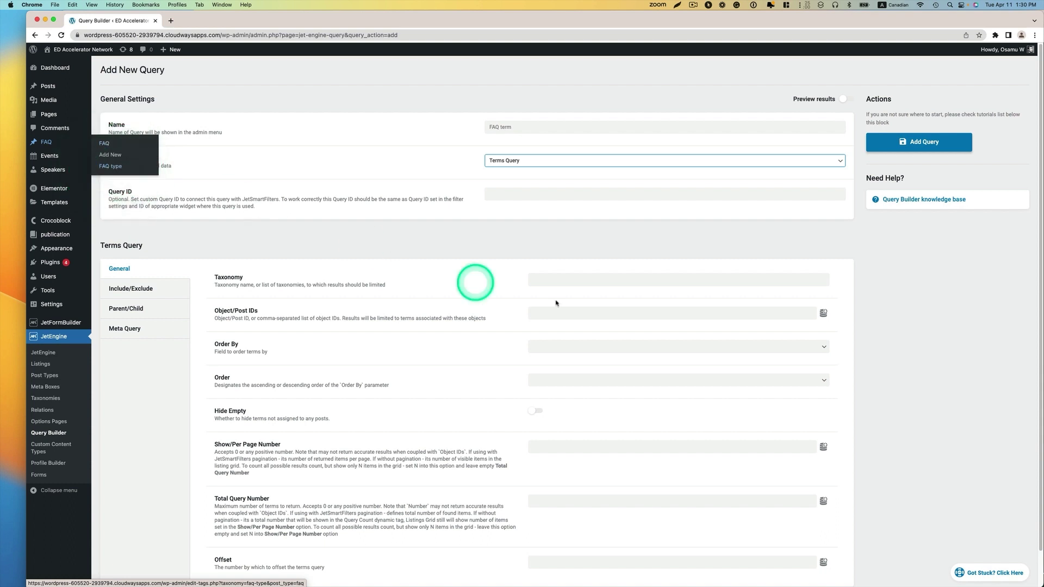
left_click(601, 284)
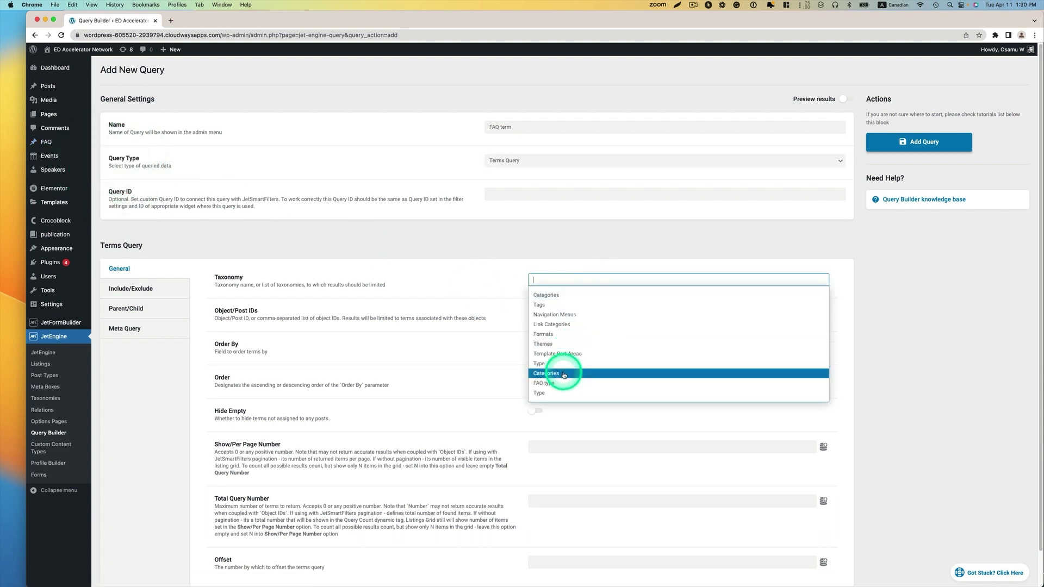
left_click(542, 384)
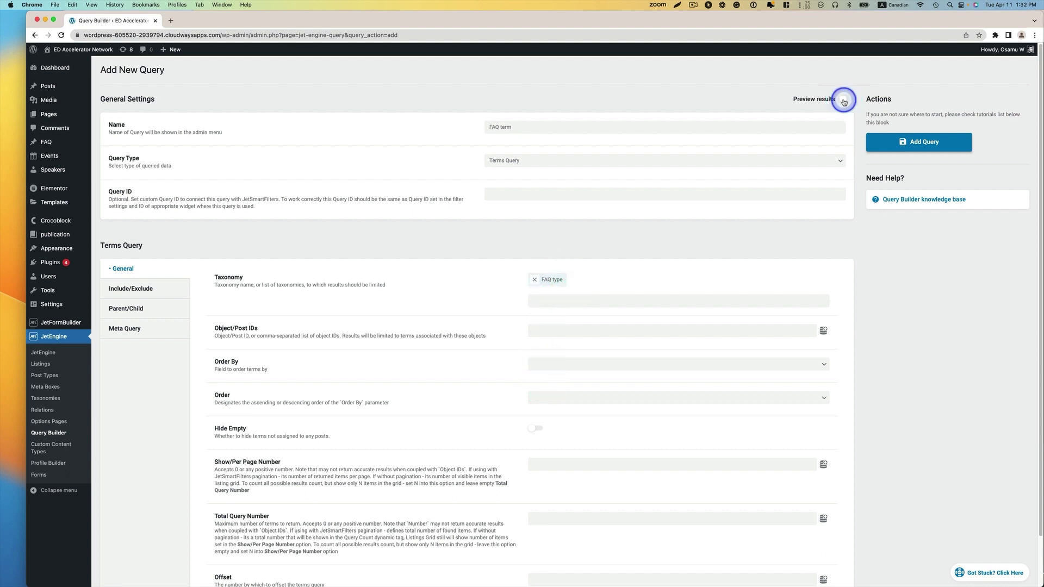
Enable the results preview for the "FAQ term" query, check the returned terms, and add the query.
left_click(843, 100)
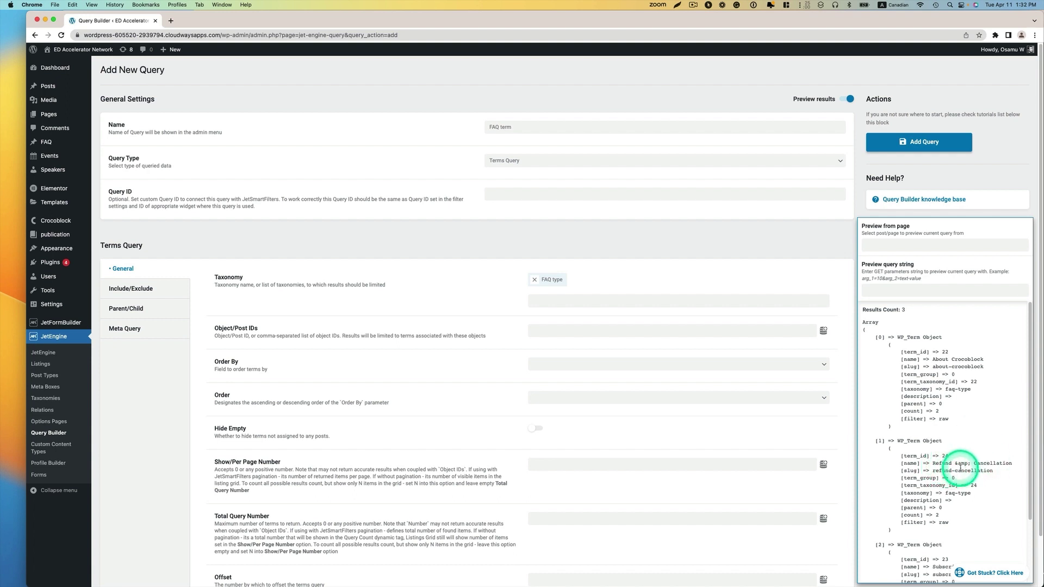
scroll(957, 485, "down", 2)
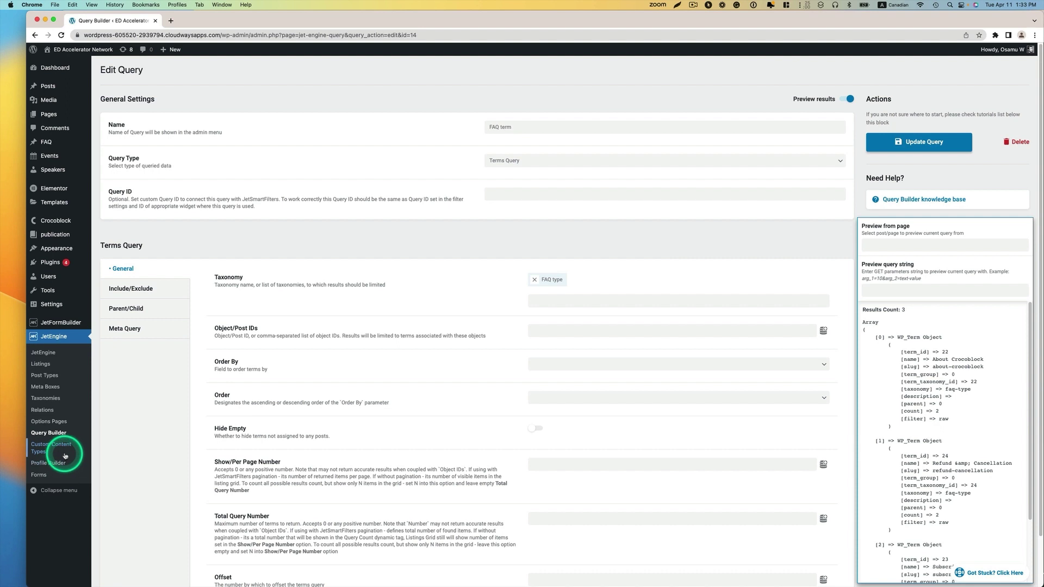
scroll(119, 436, "down", 1)
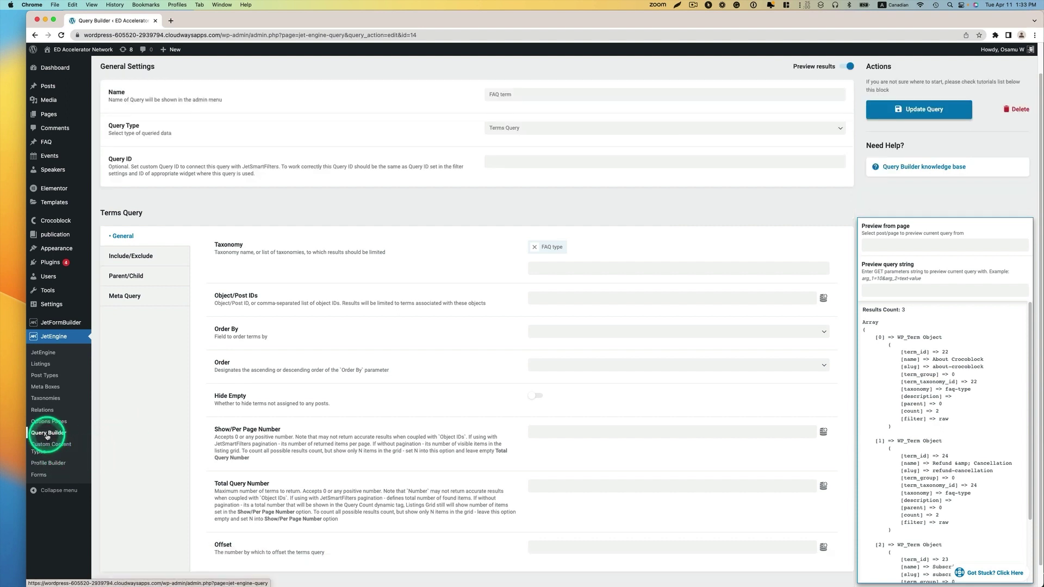
Start another new query from the queries list and name it "FAQ post content".
left_click(47, 434)
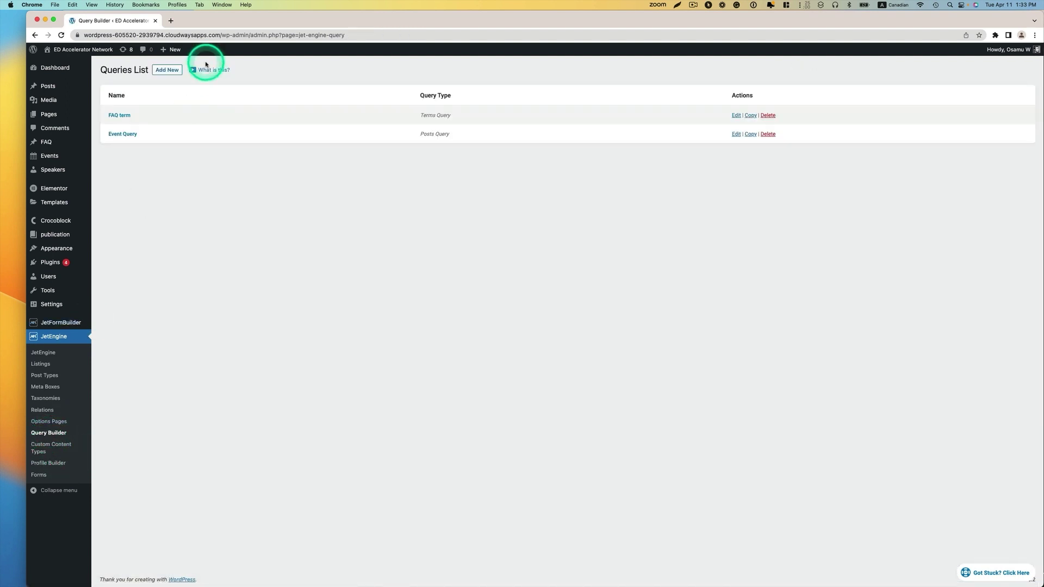
left_click(164, 71)
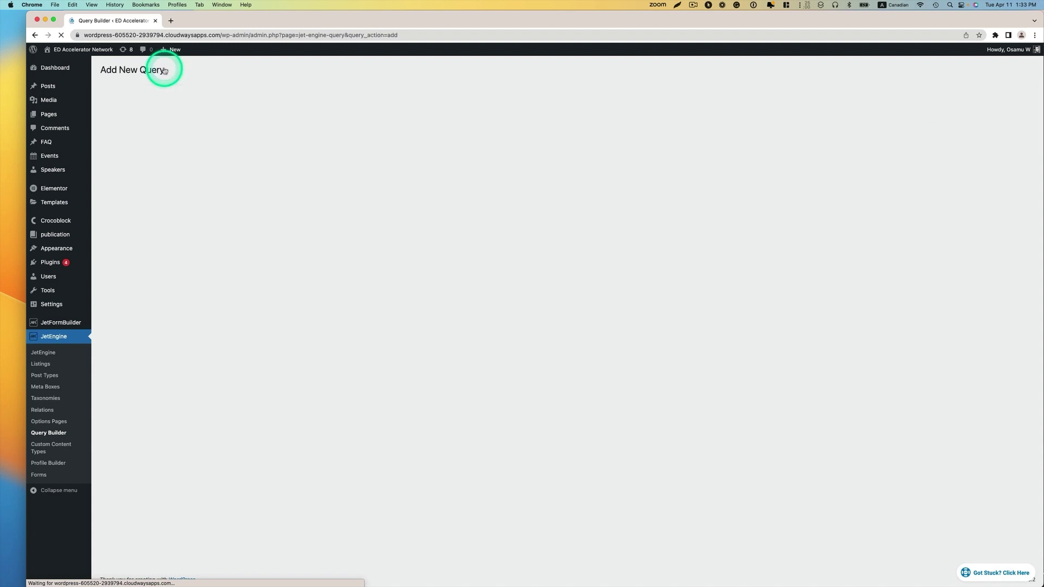
left_click(509, 129)
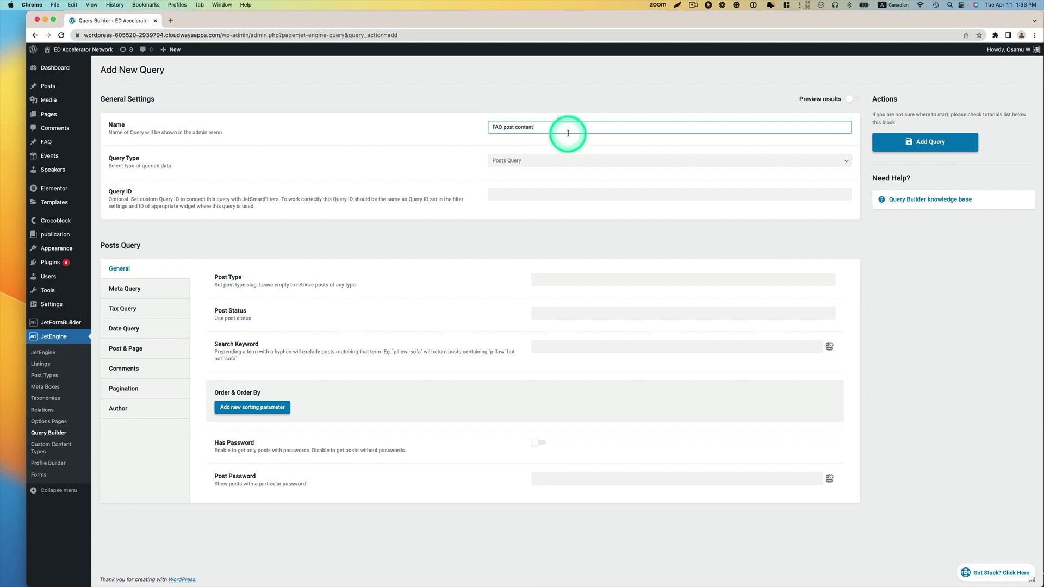
Look at the question-and-answer accordion in the sample FAQ and return to the "FAQ post content" query form.
key("ctrl+Up")
left_click(420, 334)
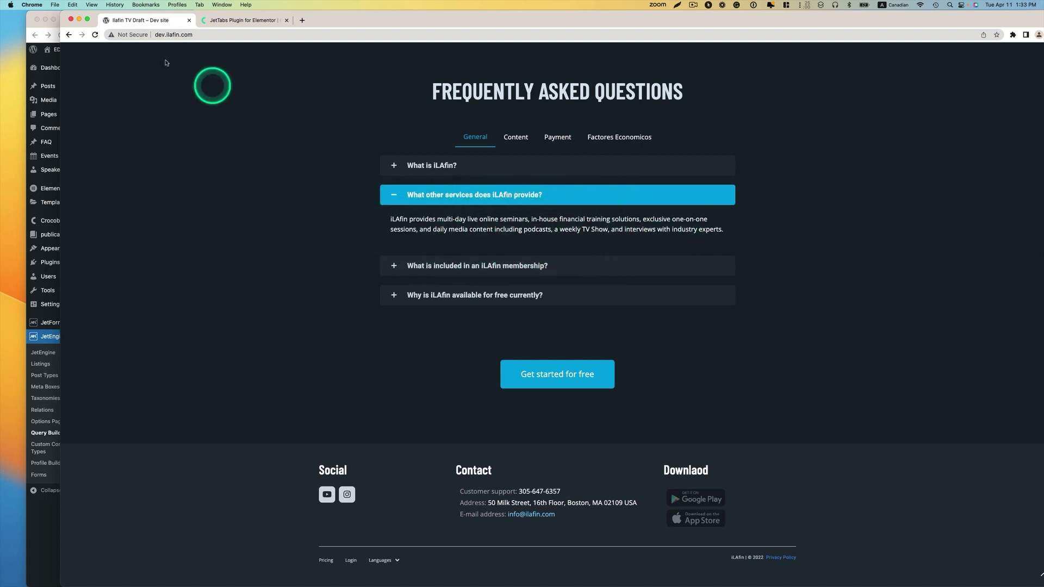
left_click(51, 28)
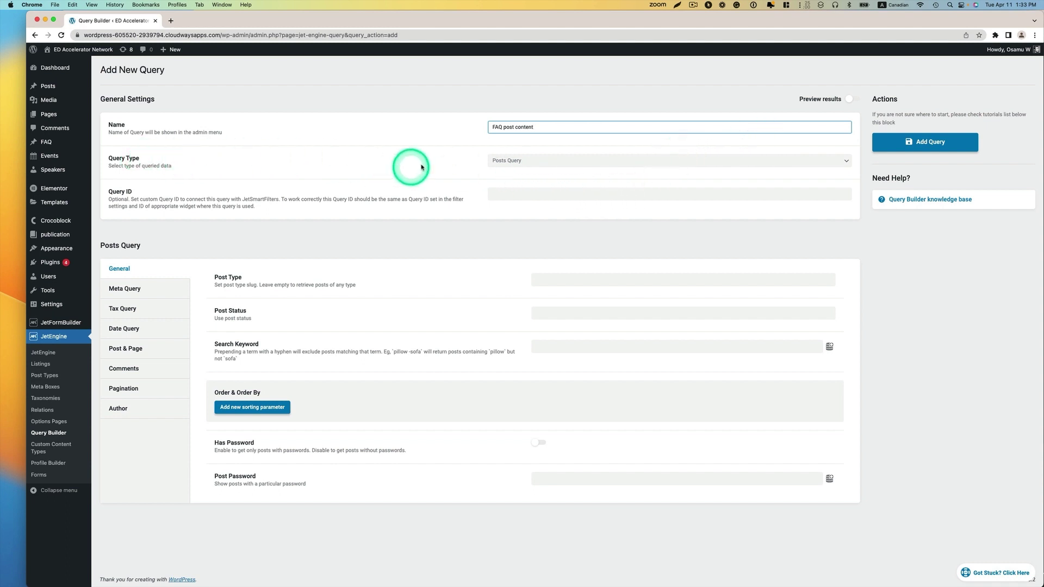
Set the query type to Posts Query and the post type to FAQ.
left_click(505, 161)
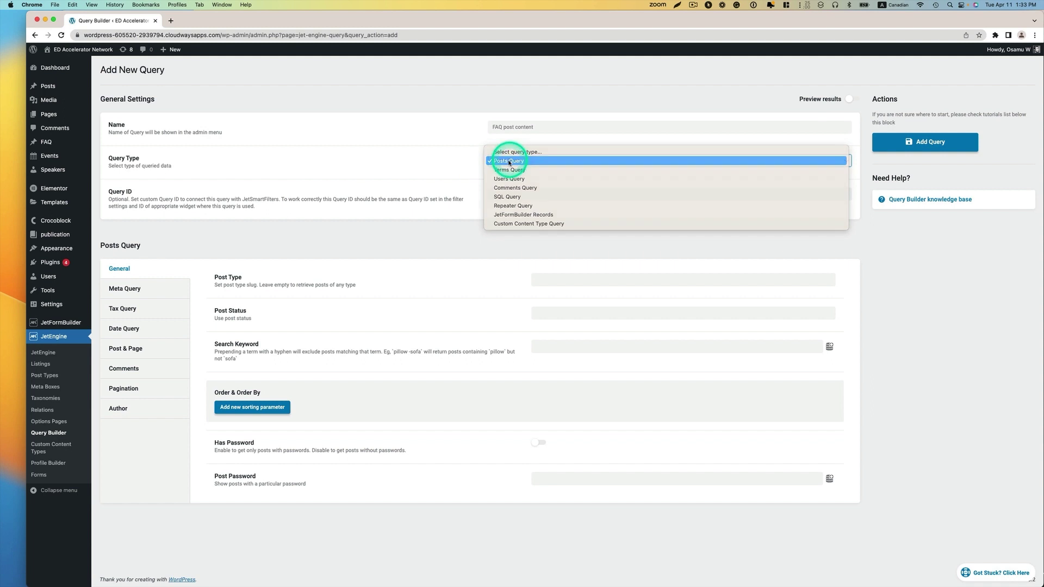
left_click(509, 161)
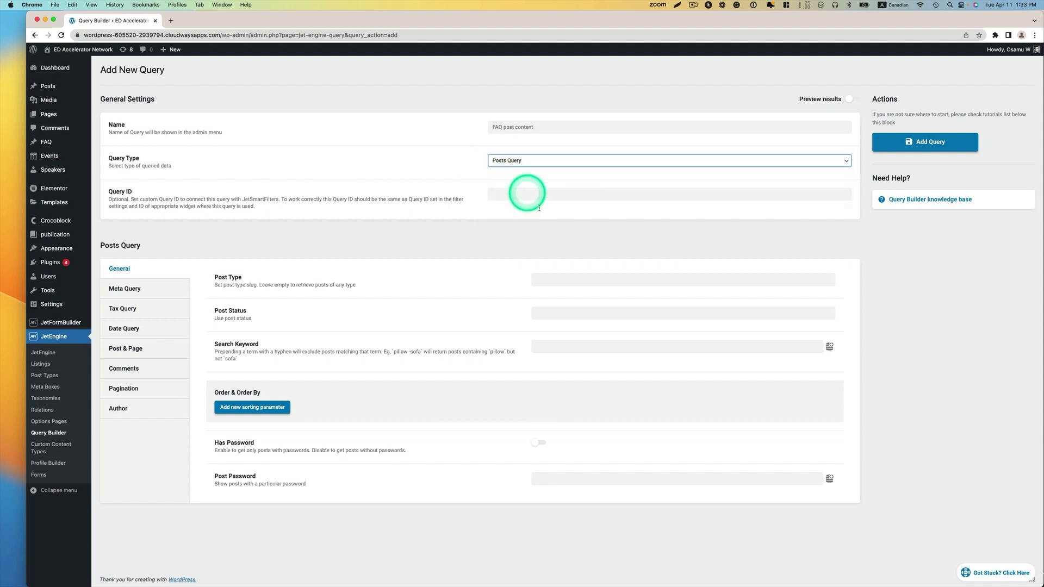
left_click(597, 281)
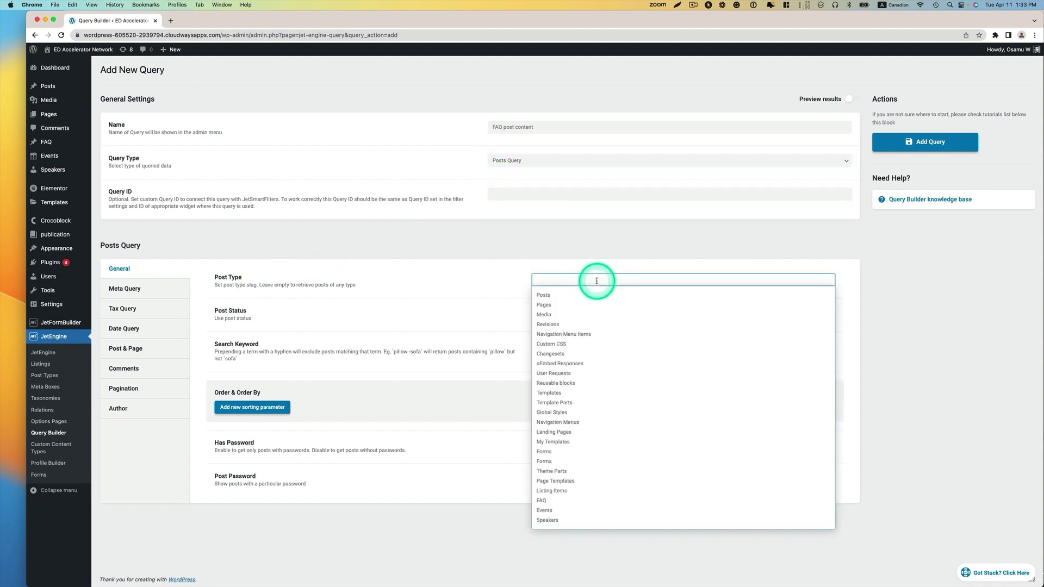
left_click(545, 500)
mouse_move(47, 142)
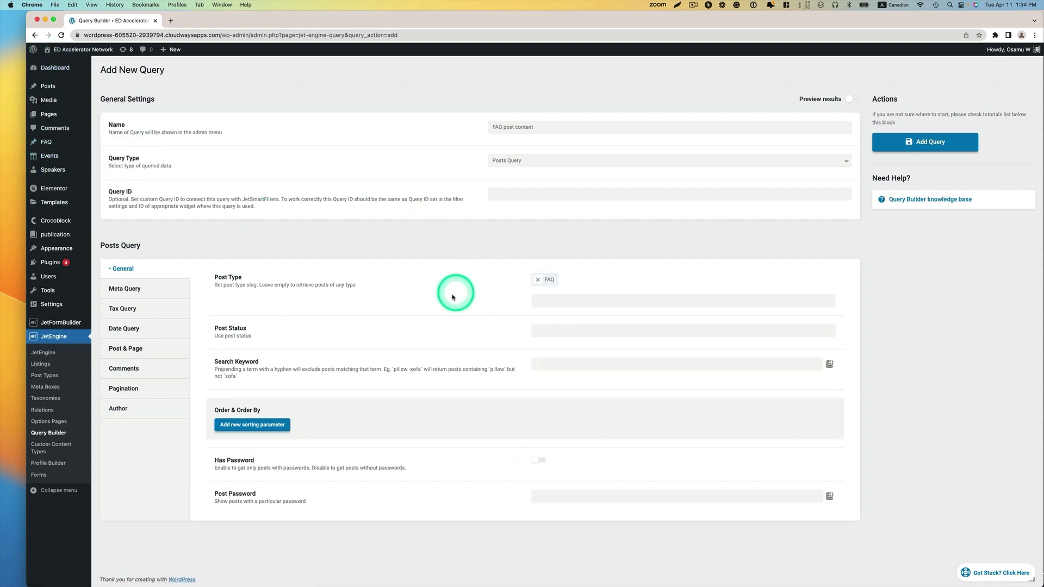
Add a tax query clause with taxonomy FAQ type, field Term ID, and terms taken dynamically from Current ID.
left_click(122, 313)
left_click(227, 303)
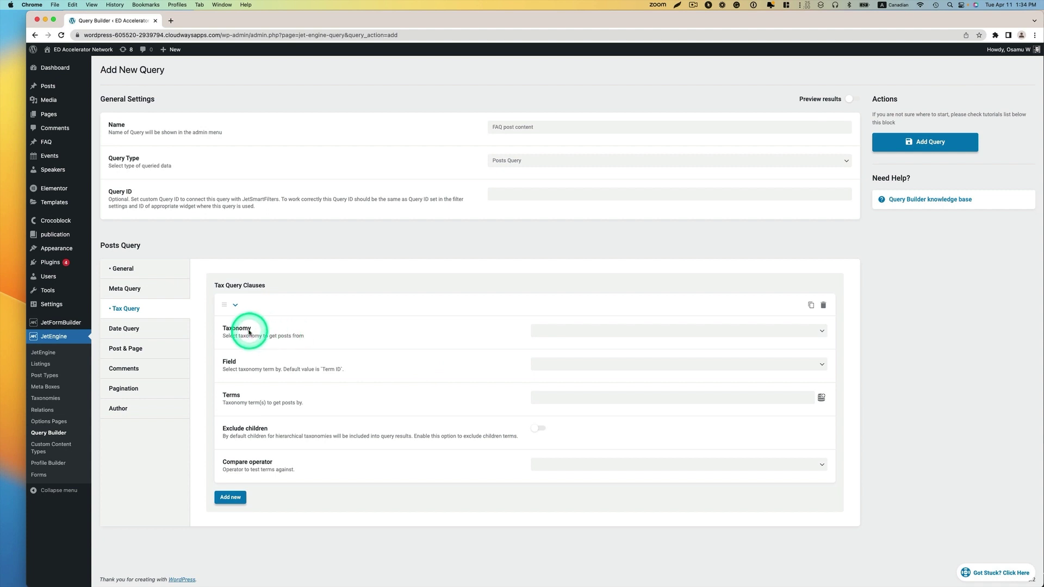
left_click(634, 338)
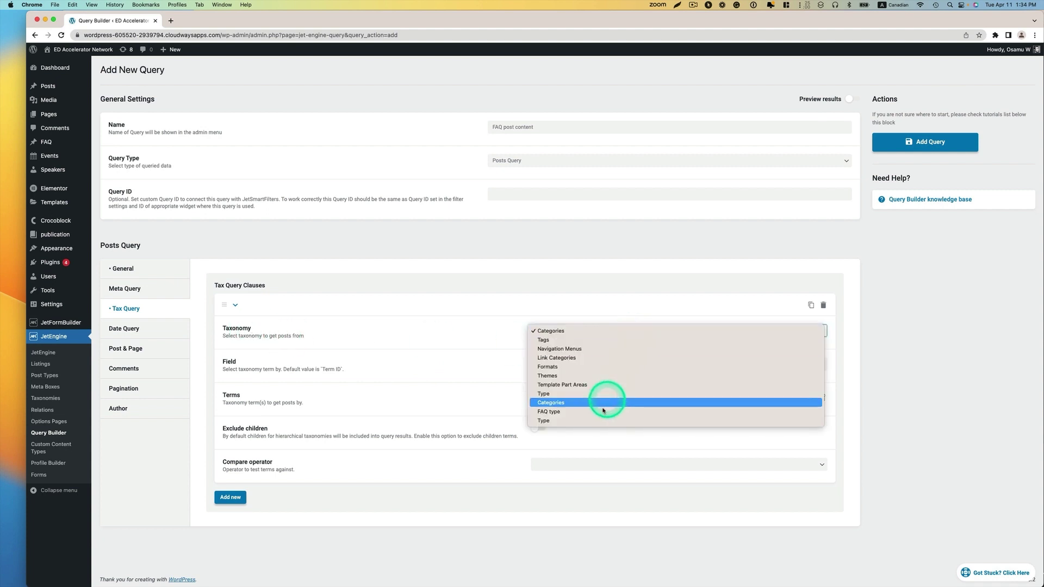
left_click(544, 412)
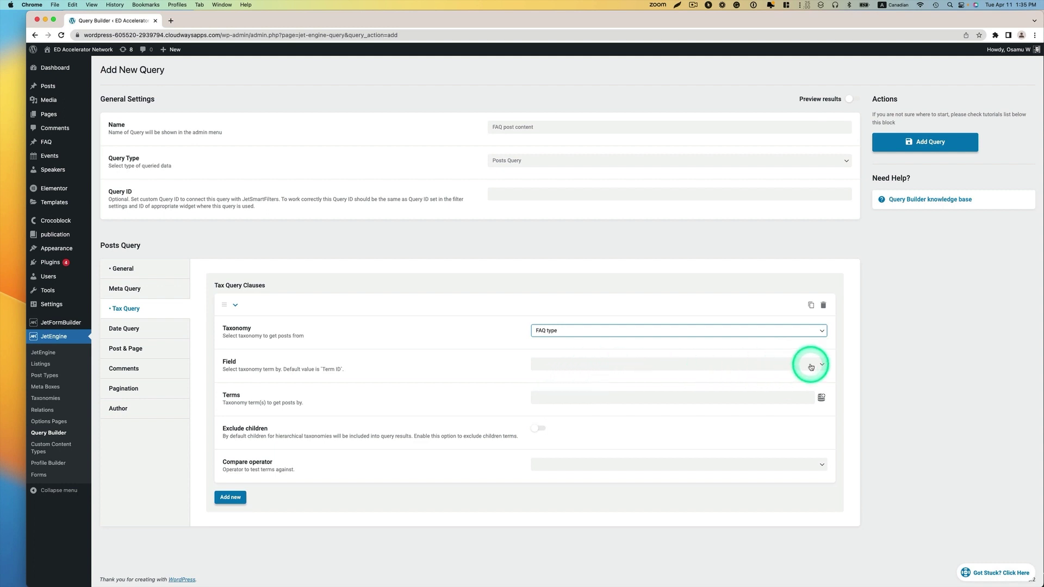
left_click(820, 367)
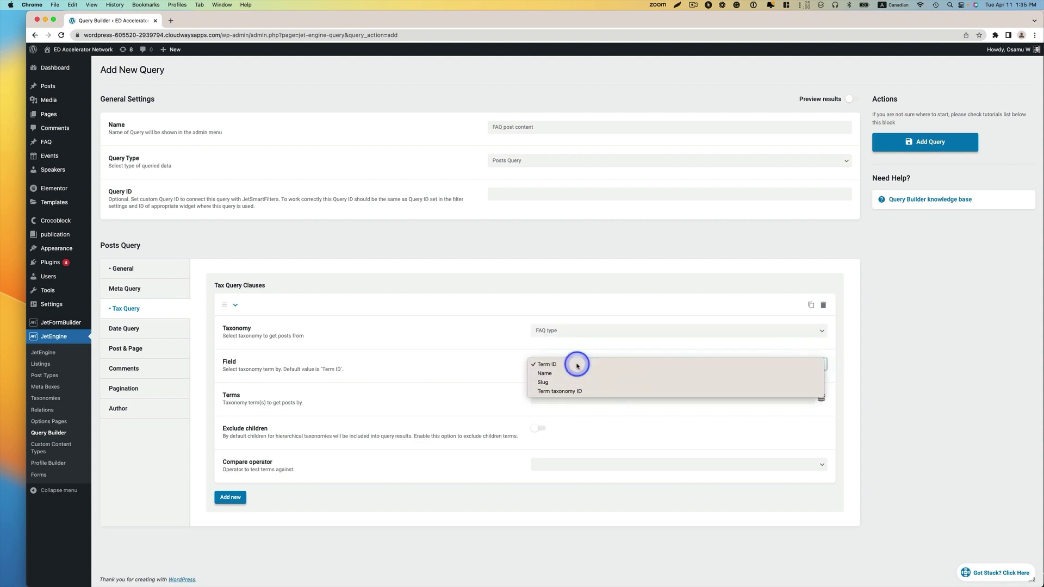
left_click(598, 364)
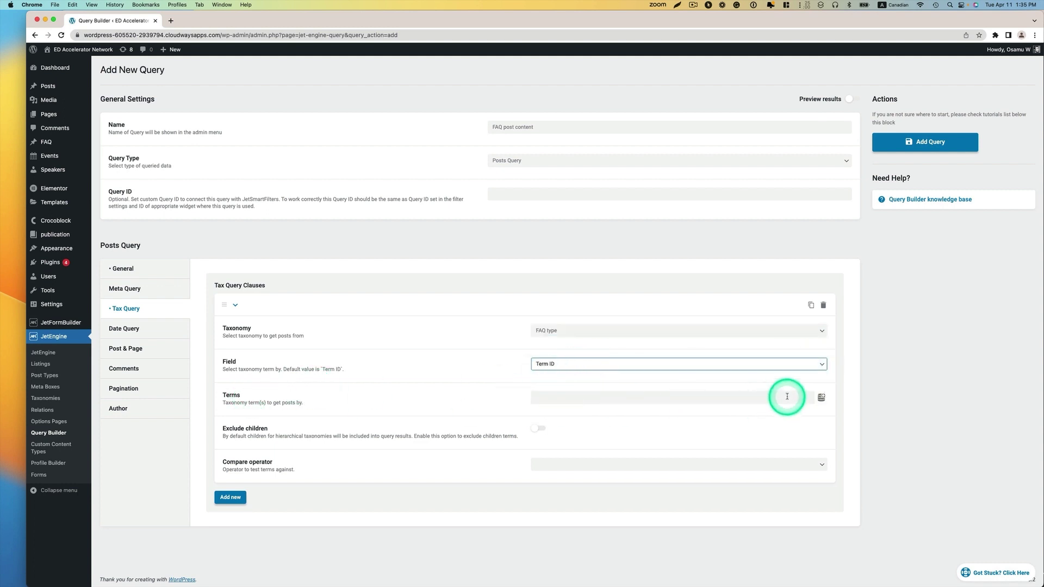
left_click(822, 398)
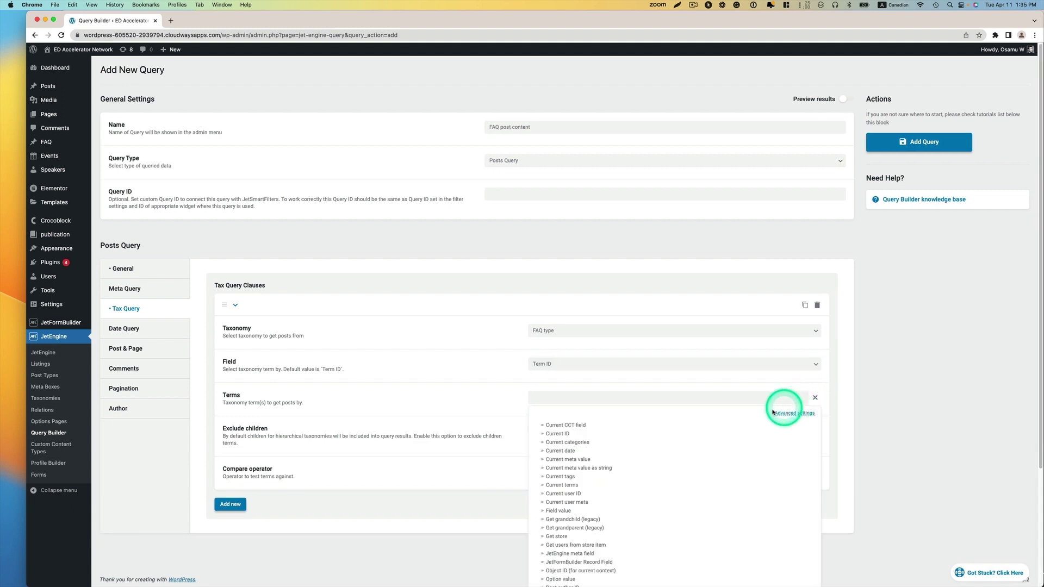
left_click(562, 435)
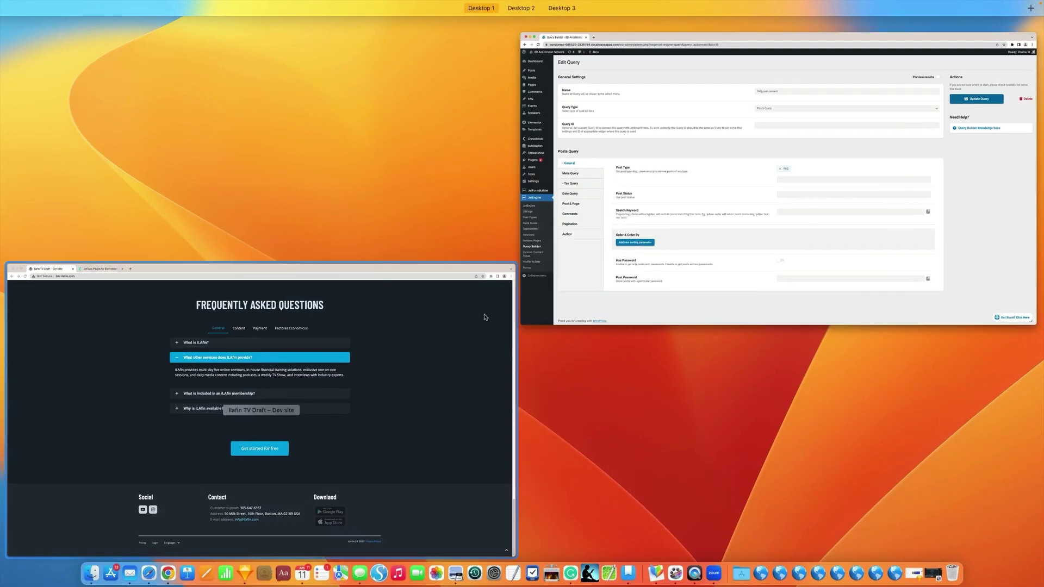
Look through the Content, Payment and Factores Economicos tabs of the sample FAQ and return to the "FAQ post content" query.
left_click(484, 319)
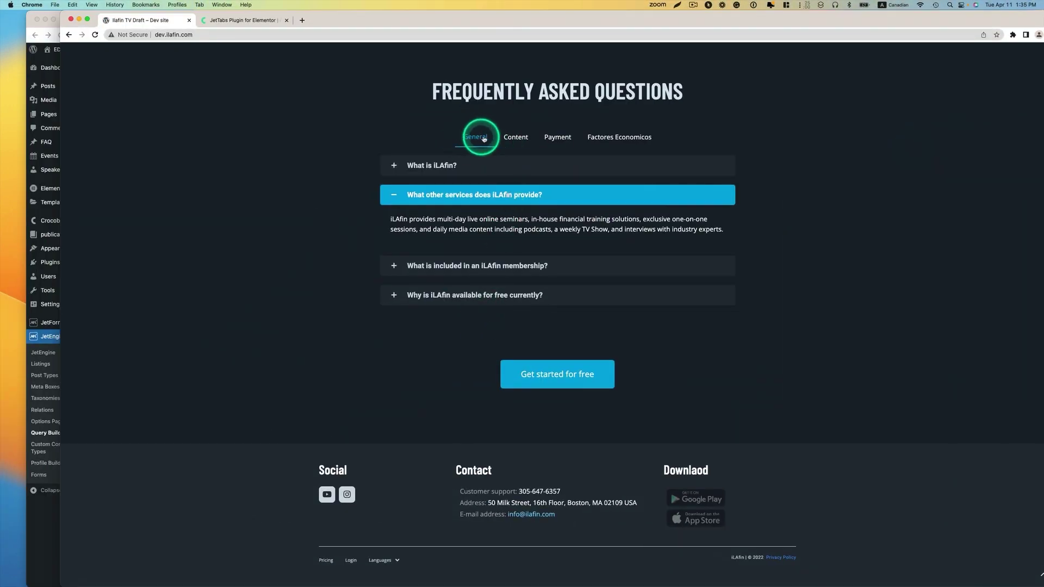
left_click(525, 138)
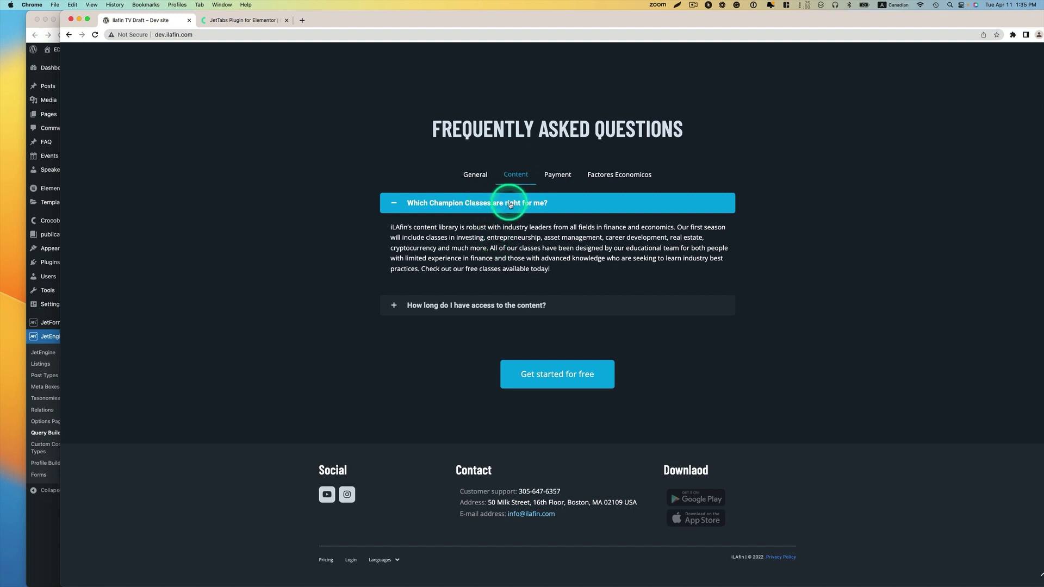
left_click(560, 178)
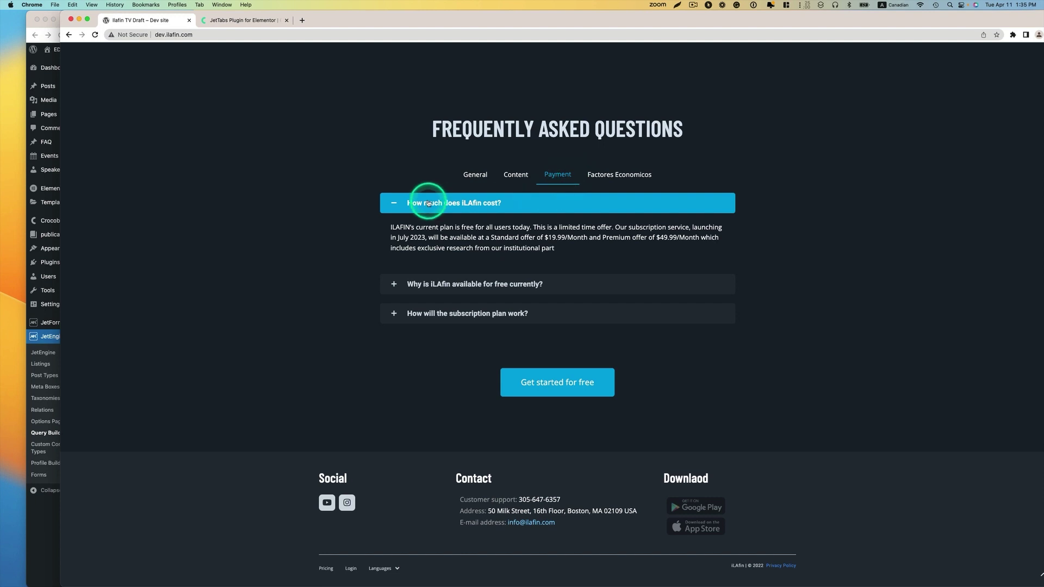
left_click(598, 173)
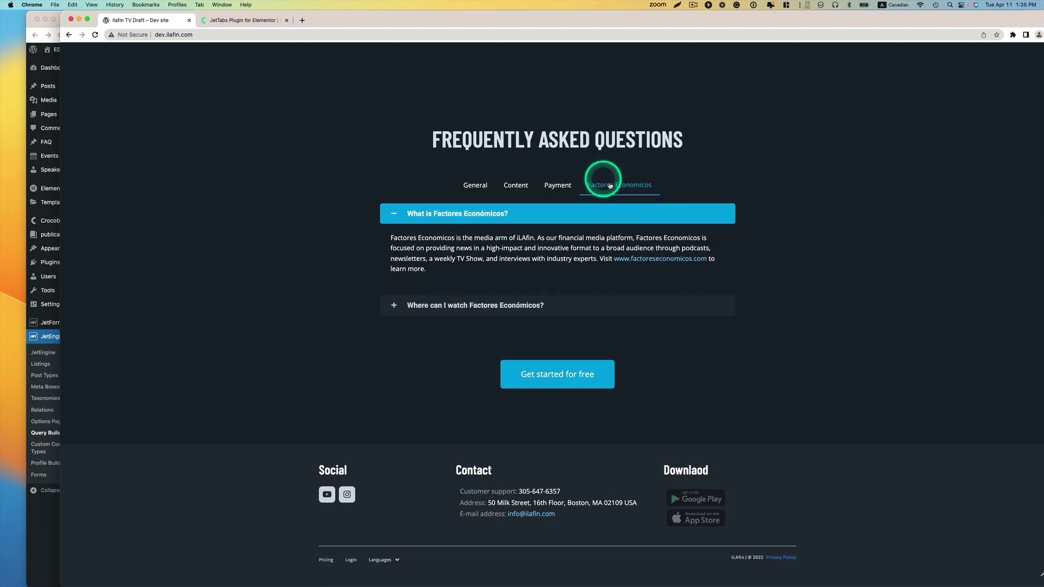
left_click(508, 305)
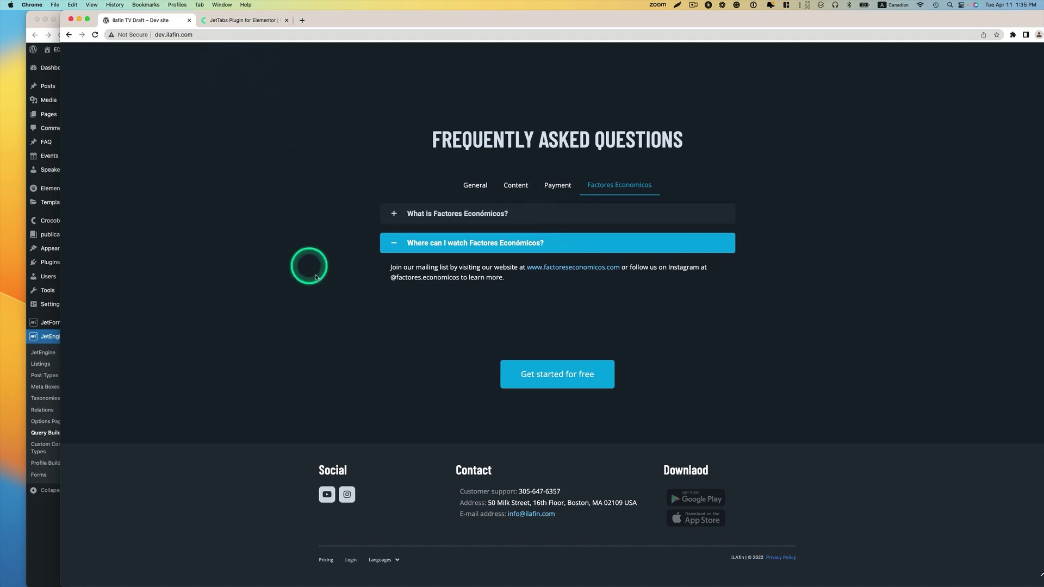
key("ctrl+Up")
left_click(597, 250)
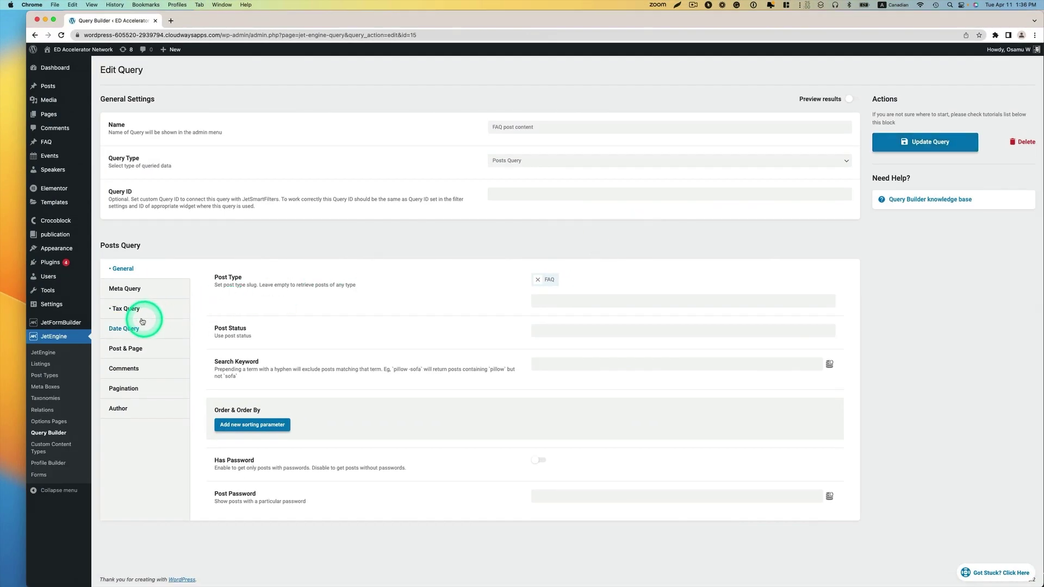
Review the query's tax clause with the results preview enabled, and check the FAQ posts list with its categories.
left_click(128, 310)
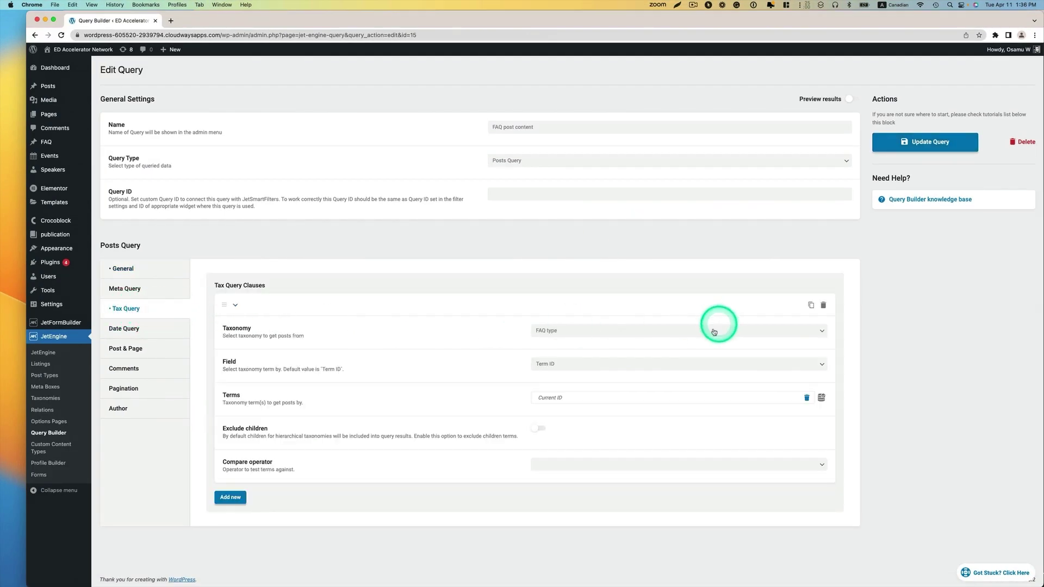
left_click(844, 102)
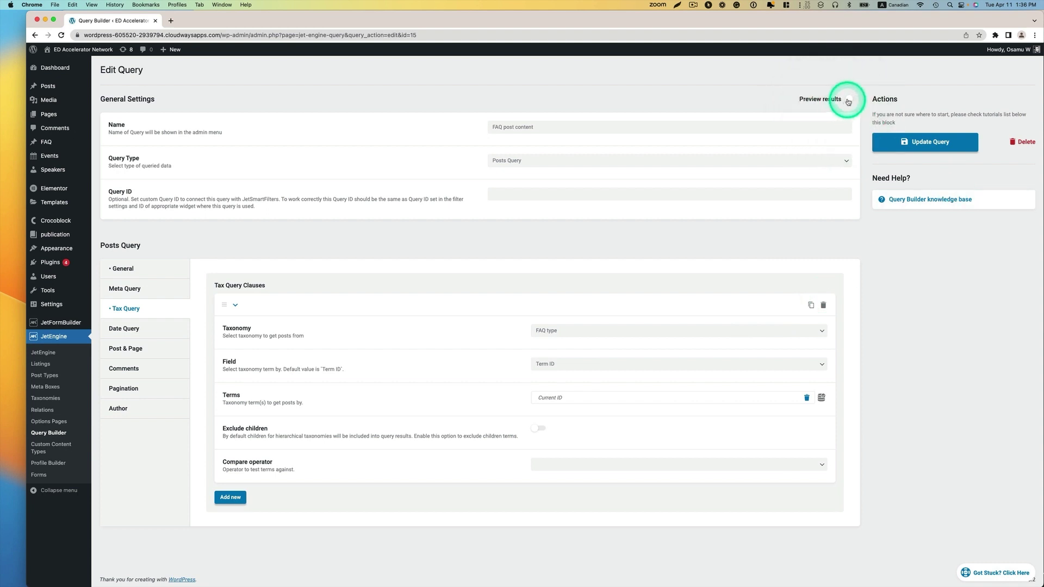
left_click(849, 101)
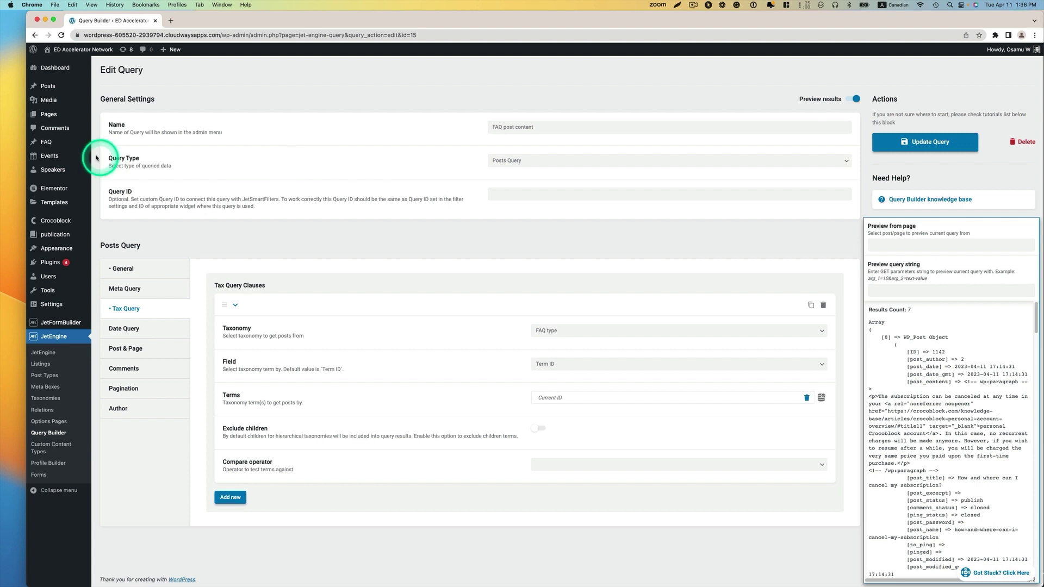
left_click(49, 143)
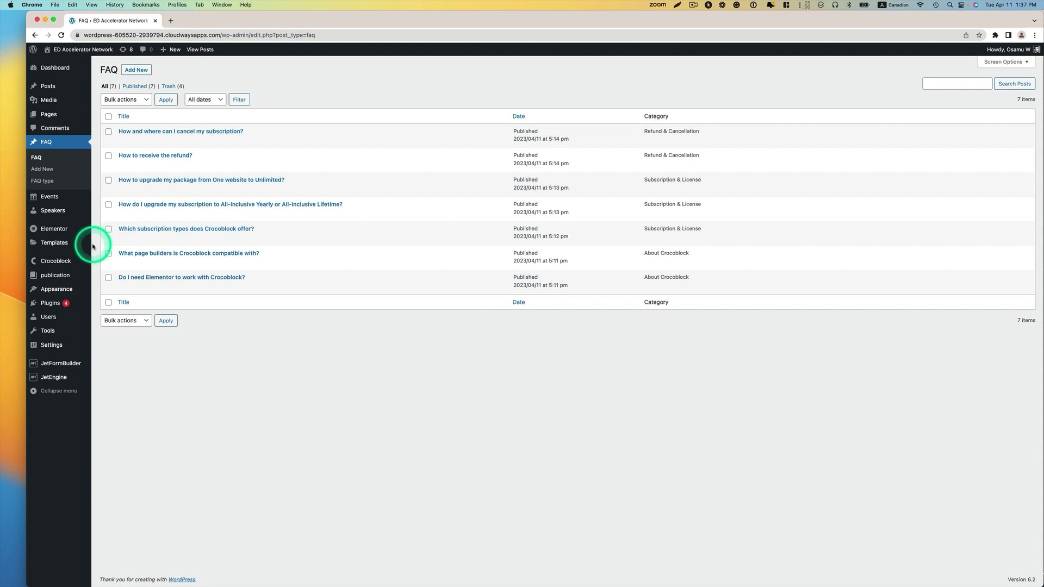
Create a new saved Elementor template of type Section named "FAQ post content".
mouse_move(75, 242)
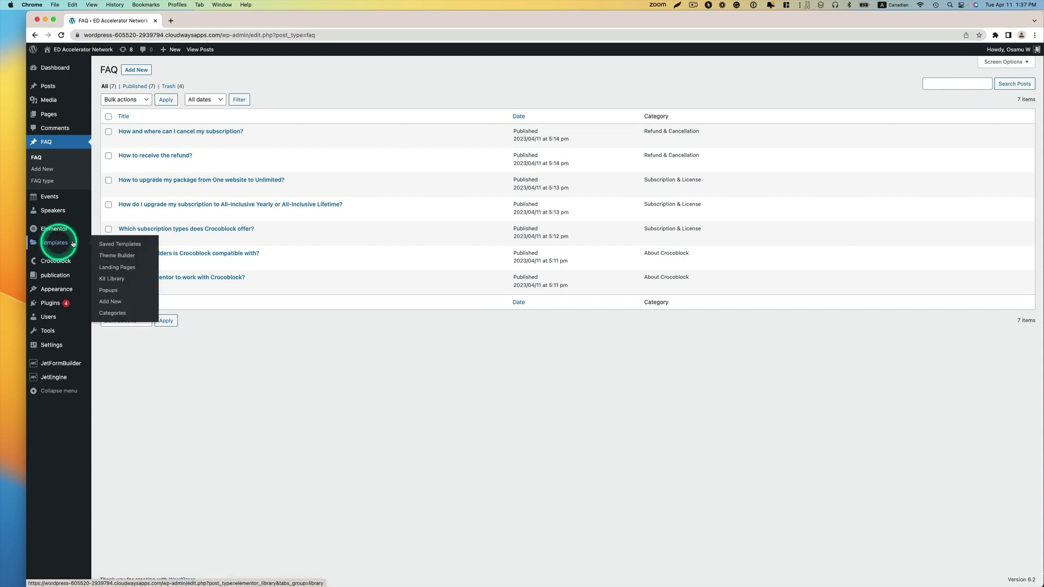
left_click(125, 246)
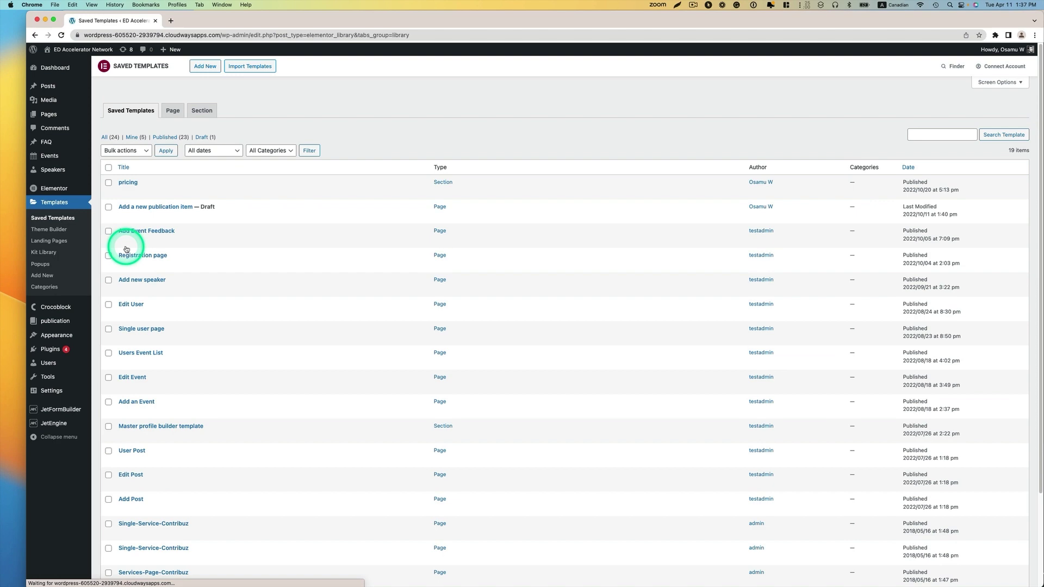
left_click(207, 71)
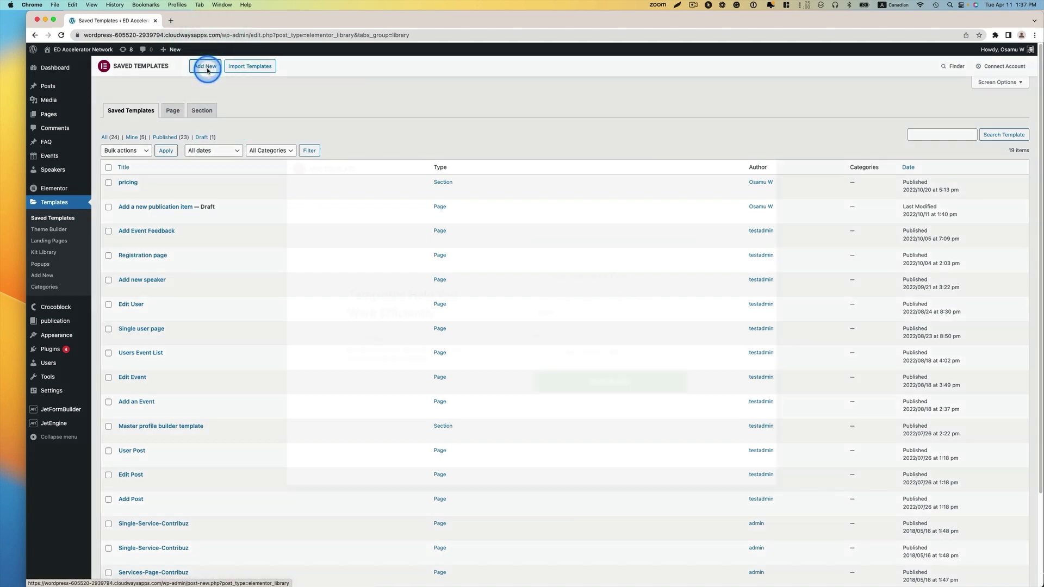
left_click(570, 315)
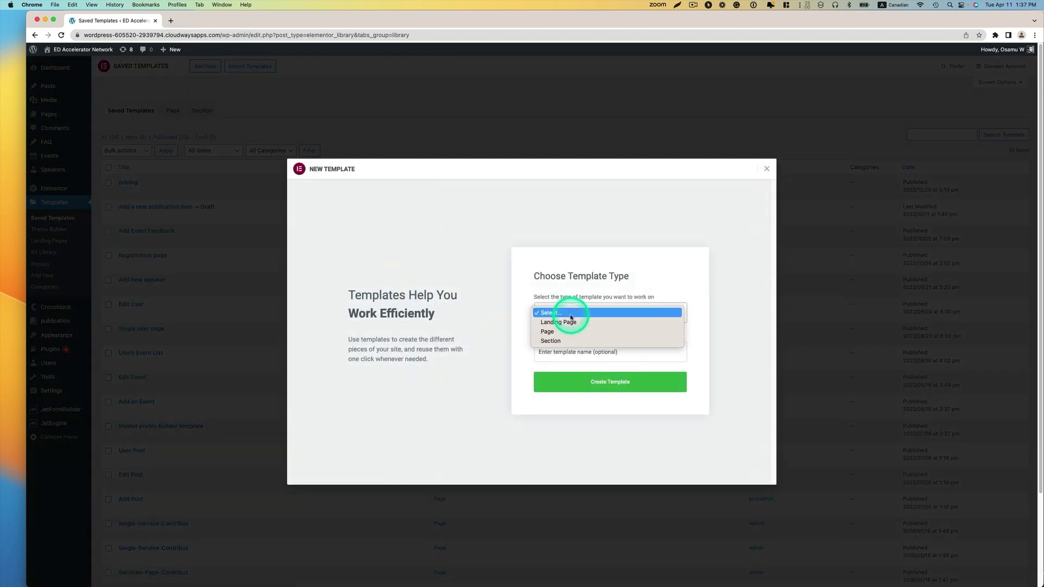
left_click(561, 341)
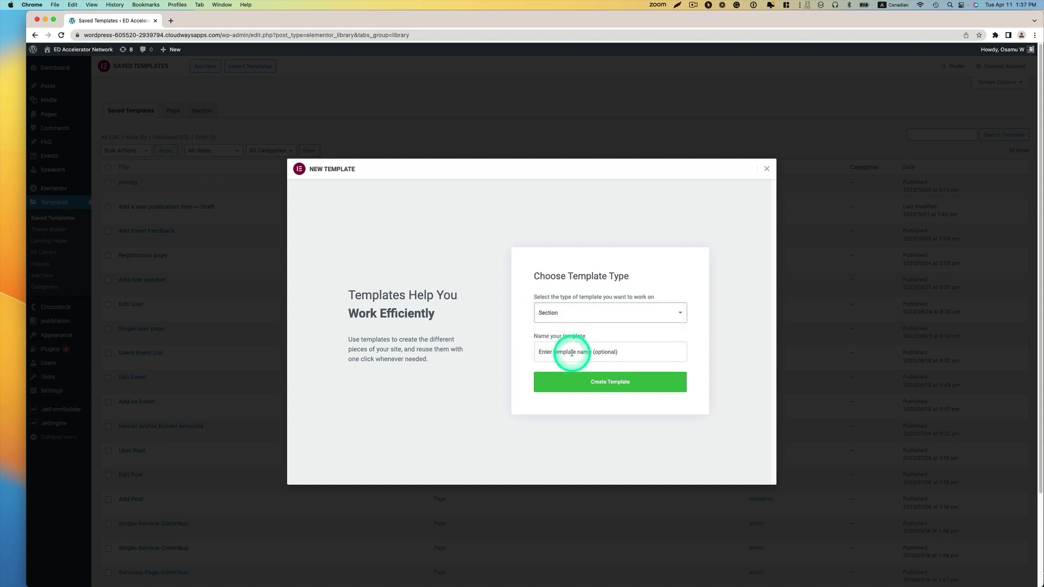
left_click(571, 353)
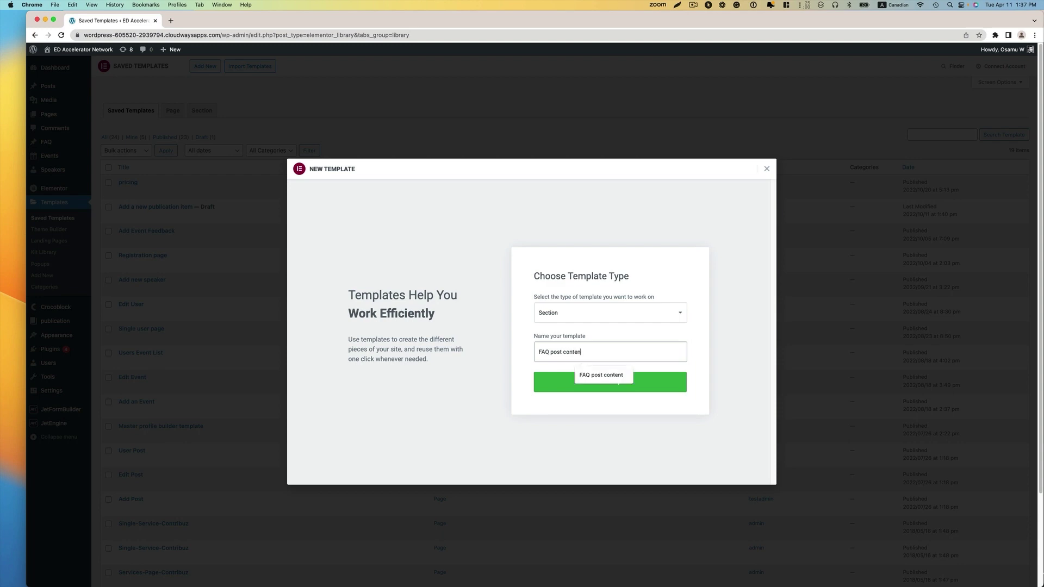
left_click(601, 382)
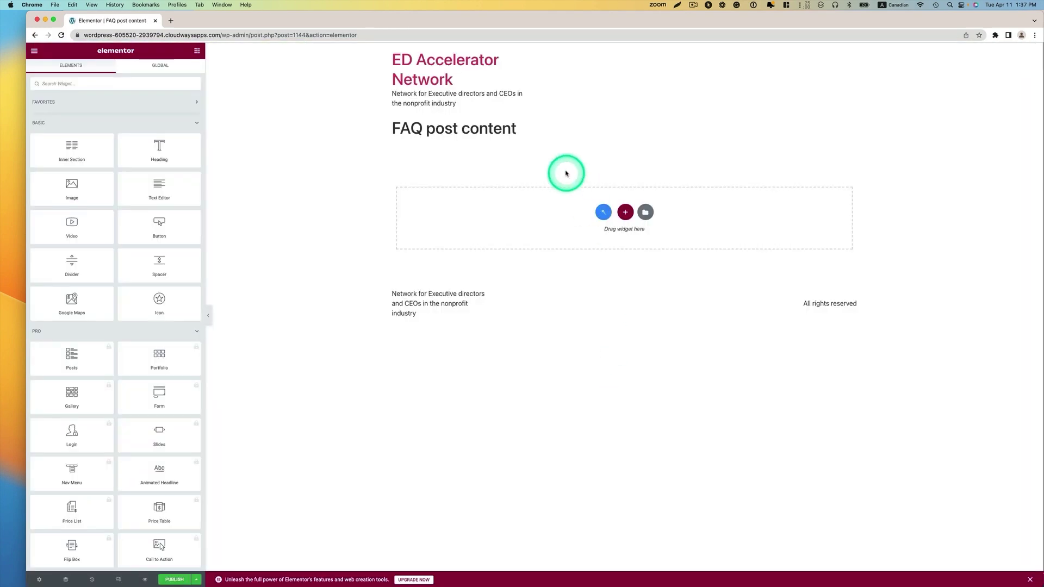
Add a Text Editor widget to the empty section of the "FAQ post content" template.
left_click(151, 84)
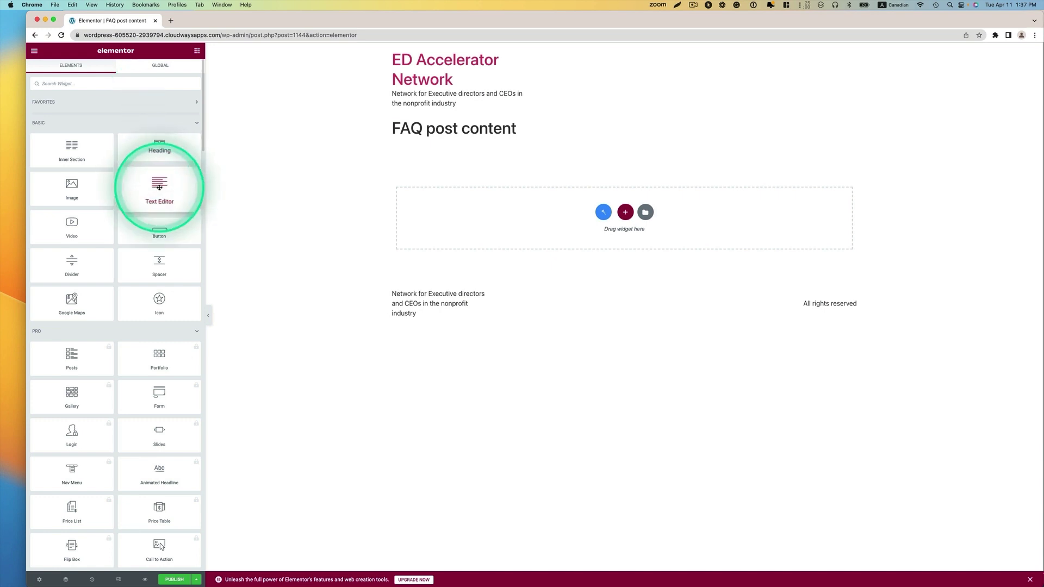
left_click_drag(162, 187, 536, 219)
left_click(639, 152)
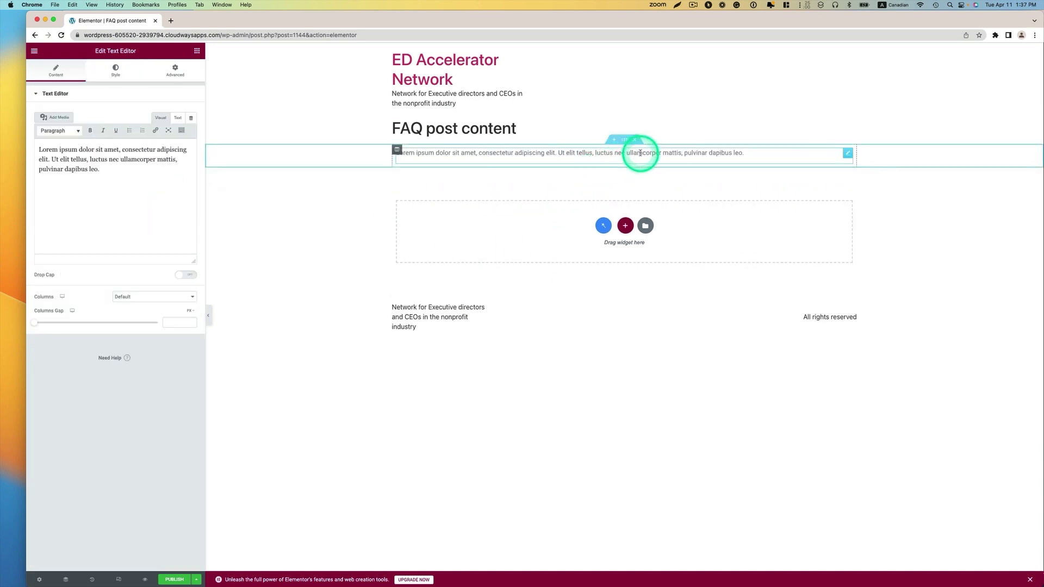
Fill the text editor dynamically from Current Object Field with the post's Content field, and publish the template.
left_click(192, 121)
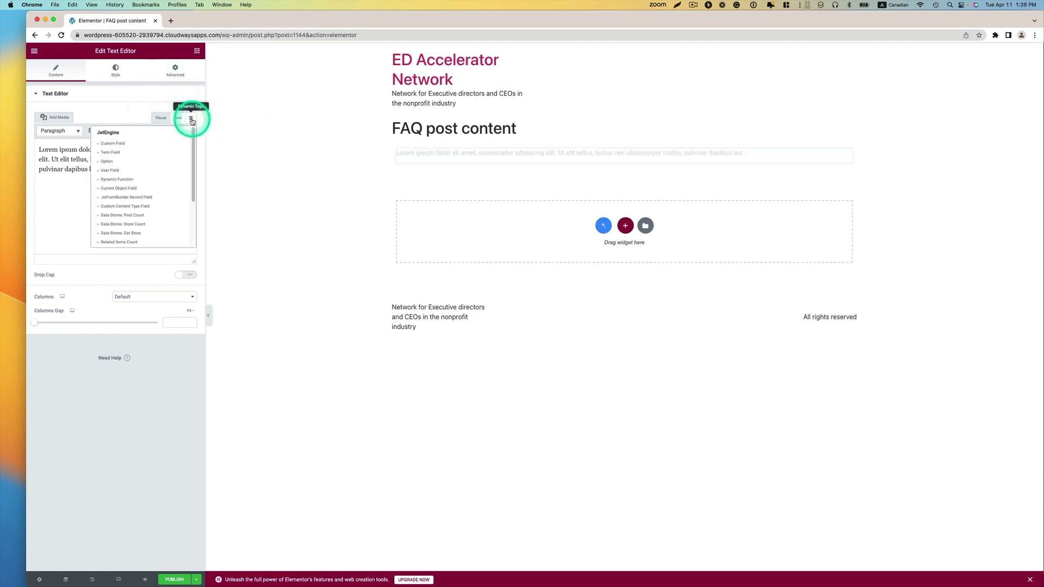
left_click(119, 178)
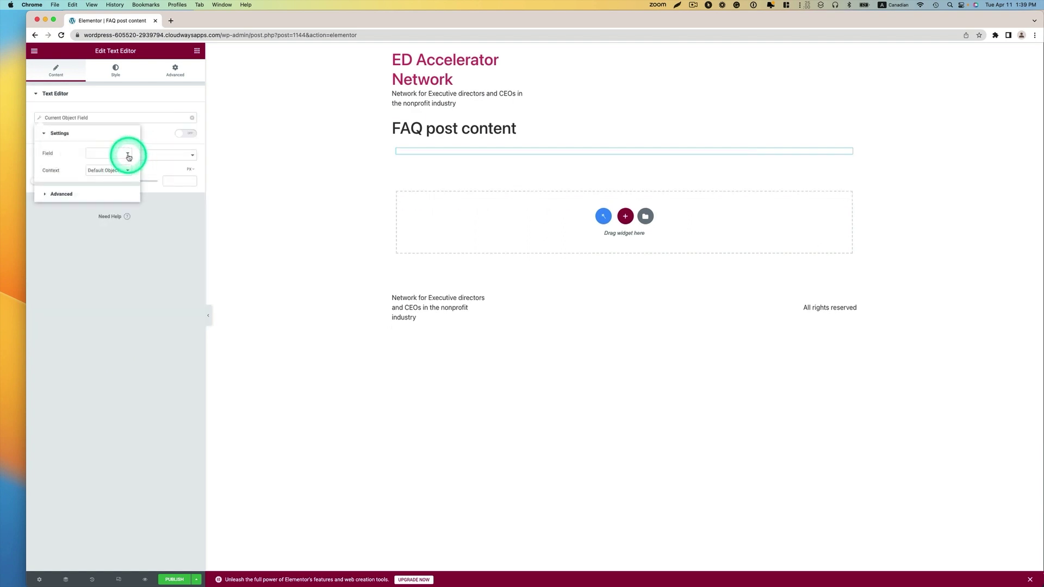
left_click(129, 157)
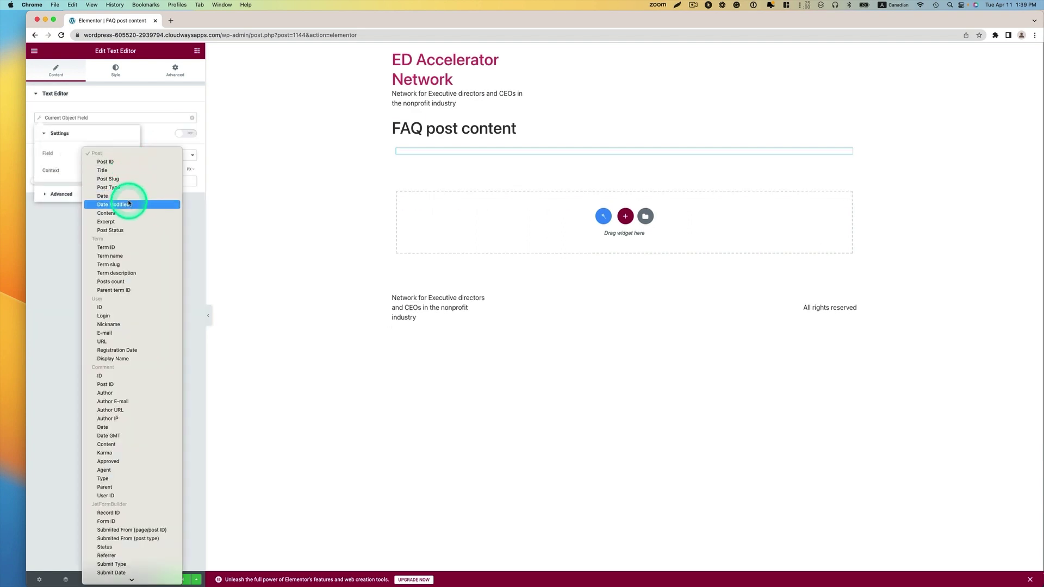
left_click(111, 217)
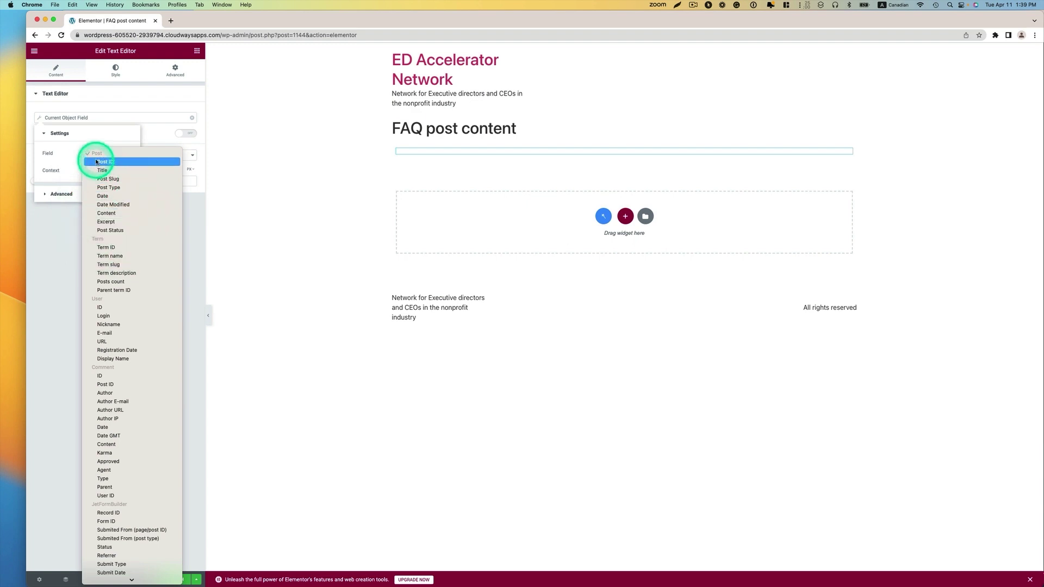
left_click(109, 214)
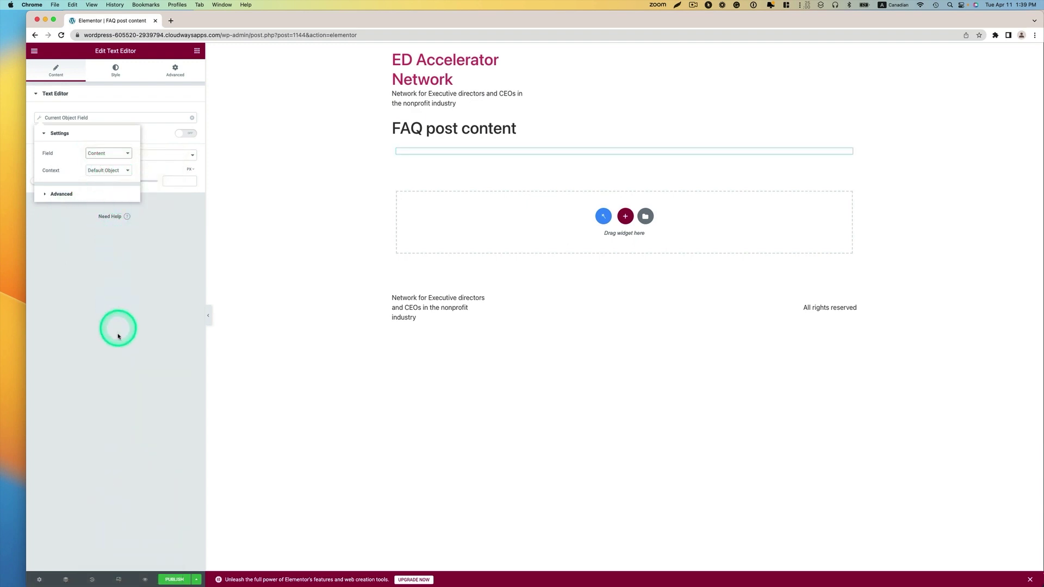
left_click(178, 580)
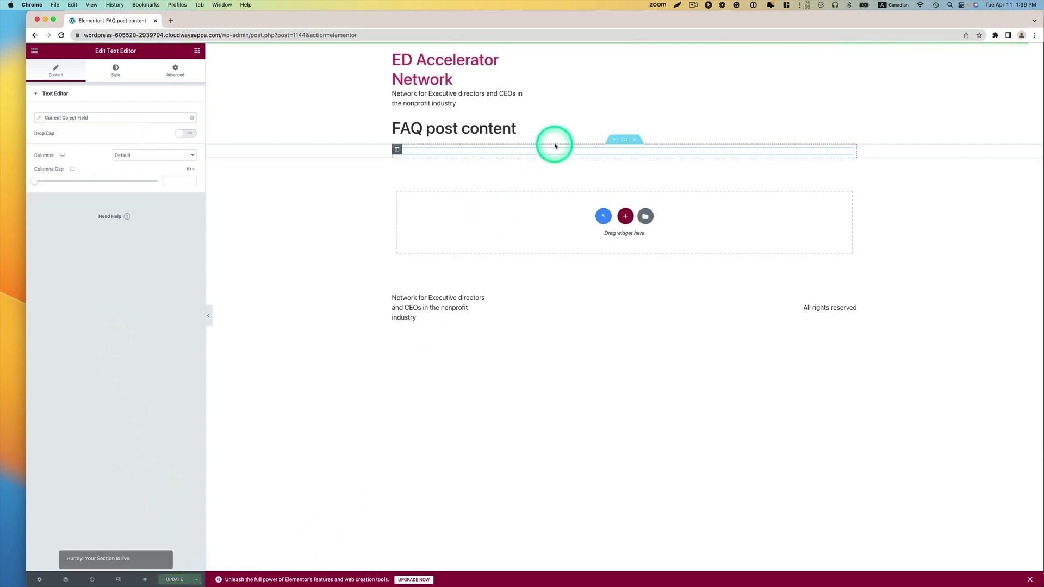
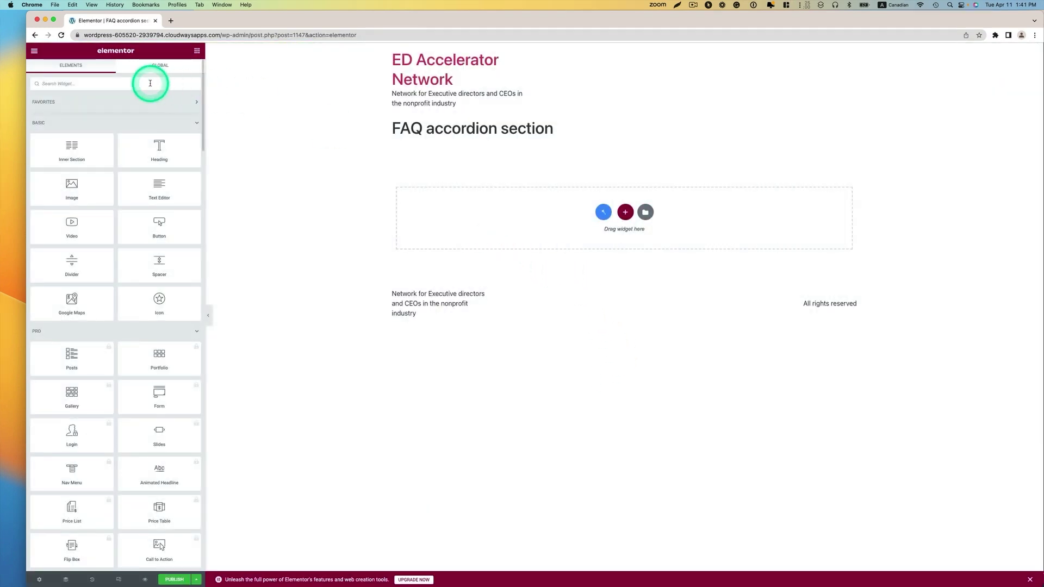
Add a Classic Accordion widget to the empty section of the FAQ accordion template and delete all toggle items except Toggle #1.
left_click(150, 83)
type("cla")
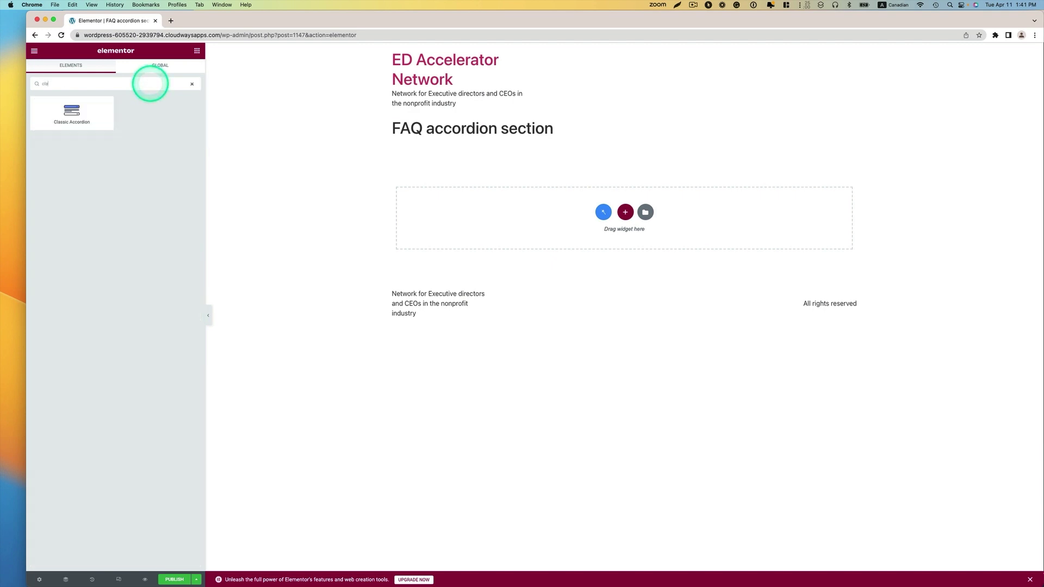
type("s")
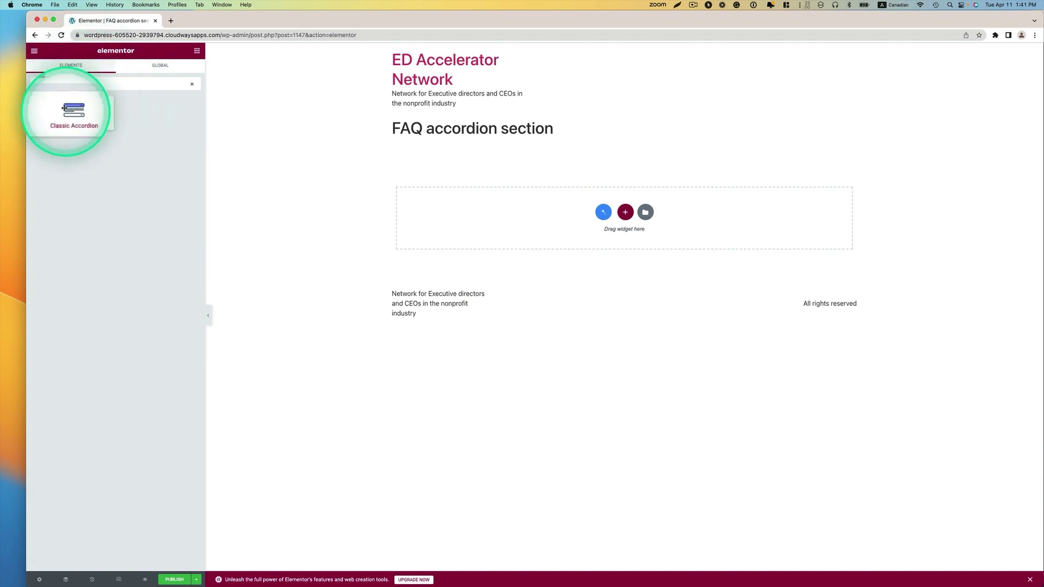
left_click_drag(76, 117, 485, 226)
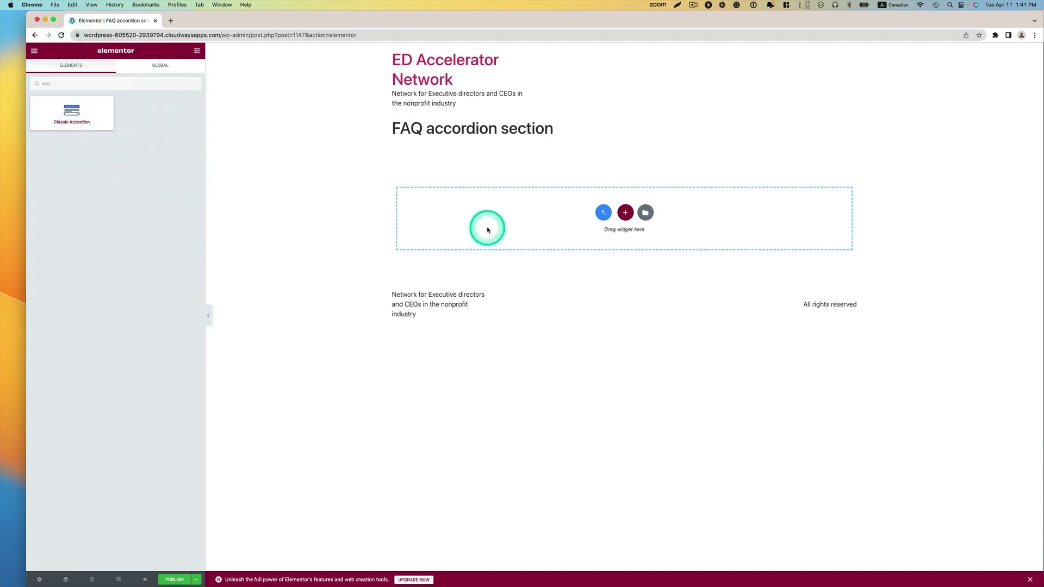
left_click(189, 197)
left_click(188, 177)
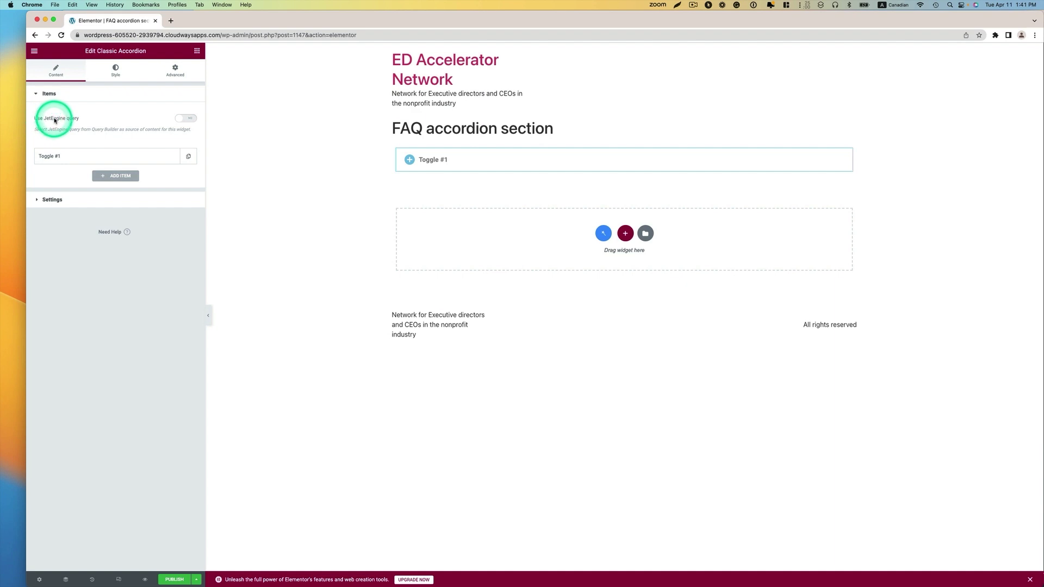
Enable the JetEngine query as the accordion's source and select the "FAQ post content" query.
left_click(182, 119)
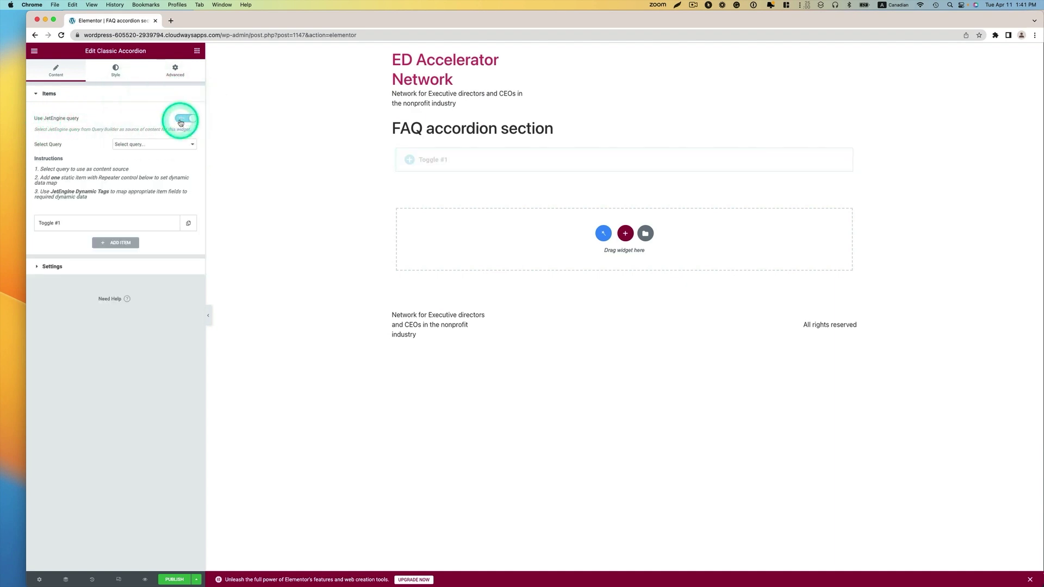
left_click(146, 145)
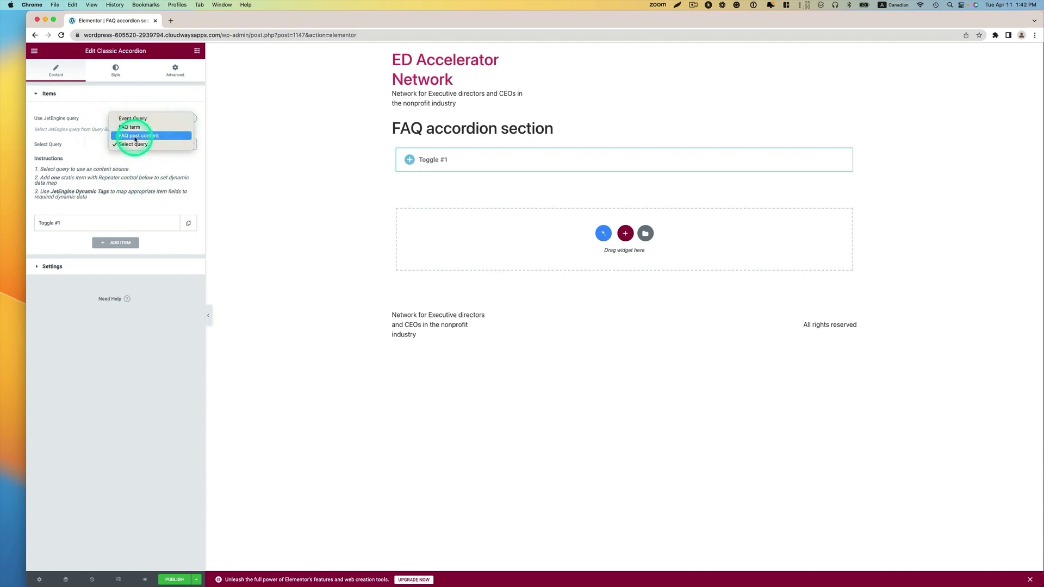
left_click(134, 137)
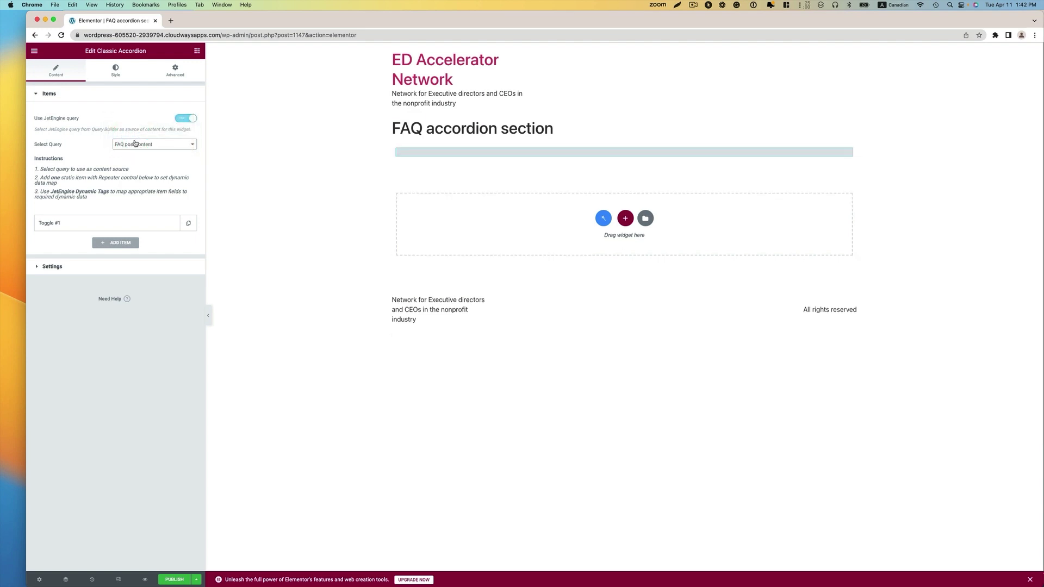
Make the Toggle #1 label dynamic with Current Object Field, using the post's Title field.
left_click(51, 218)
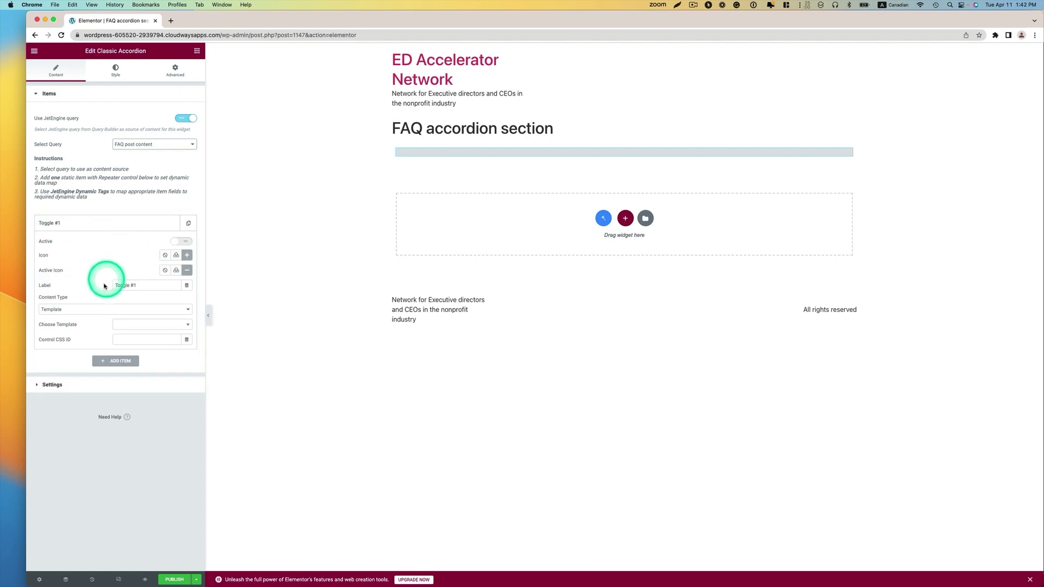
left_click(187, 287)
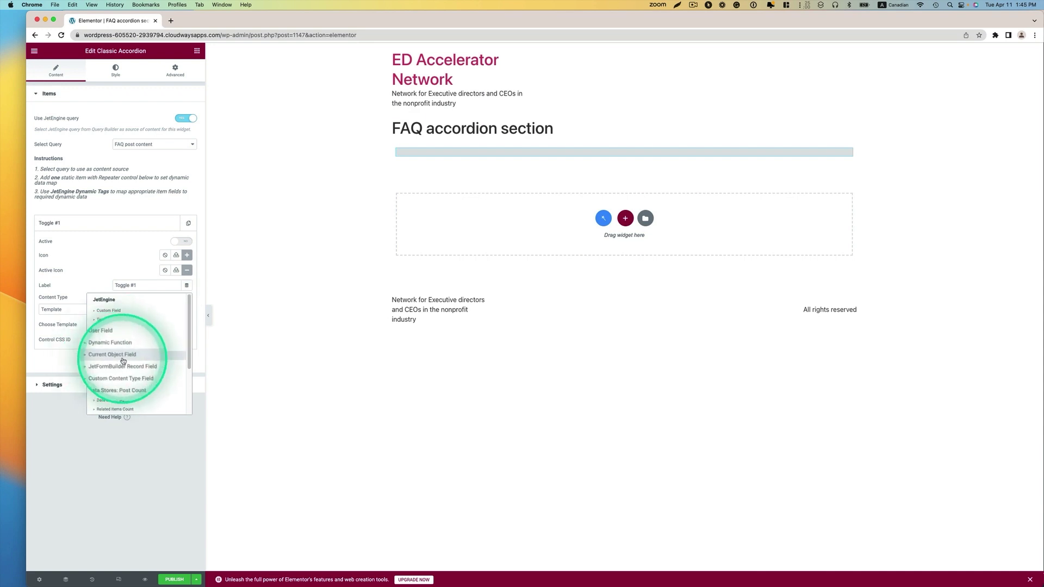
left_click(124, 361)
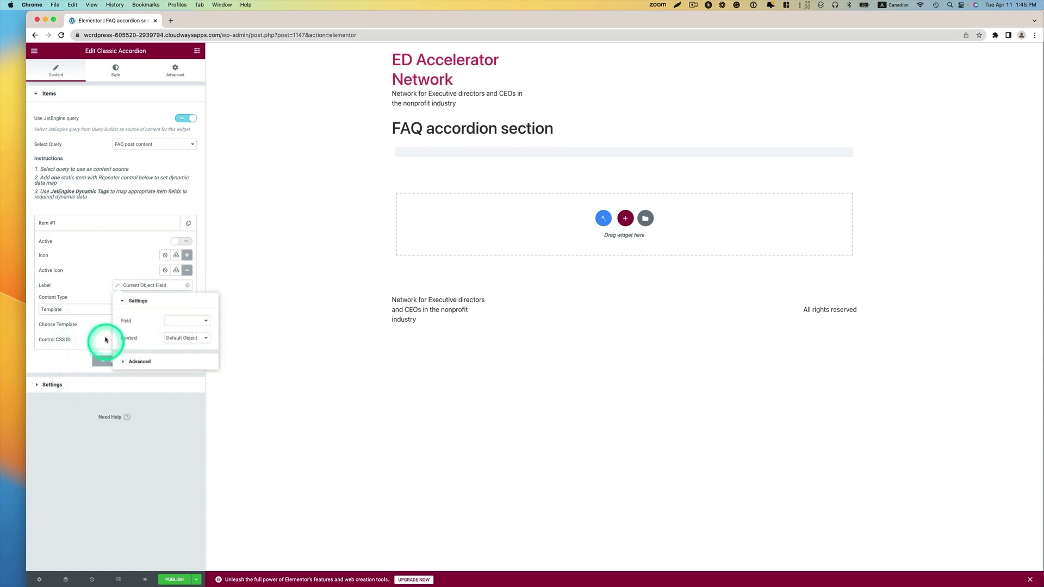
left_click(190, 321)
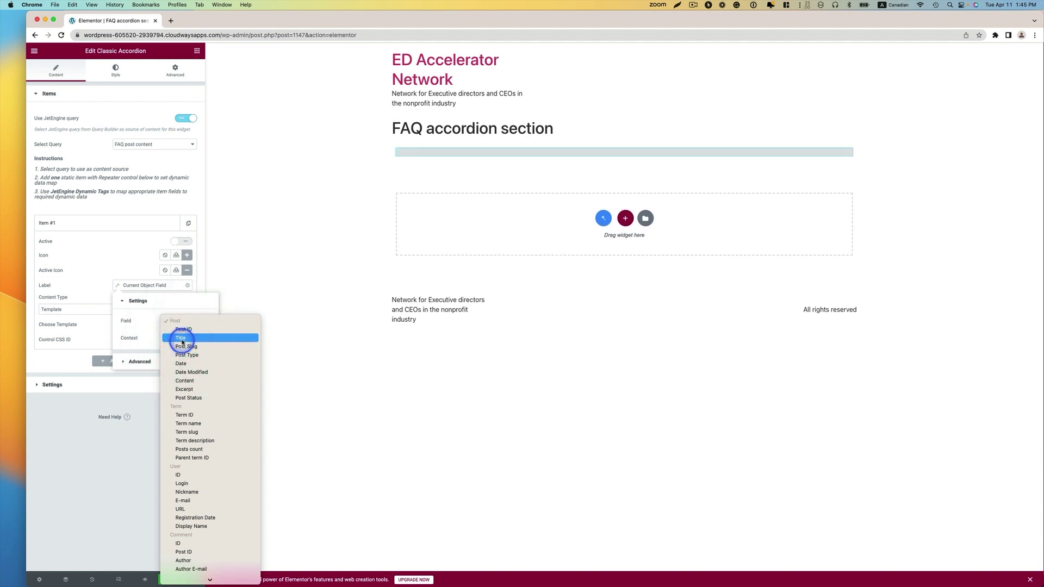
left_click(183, 339)
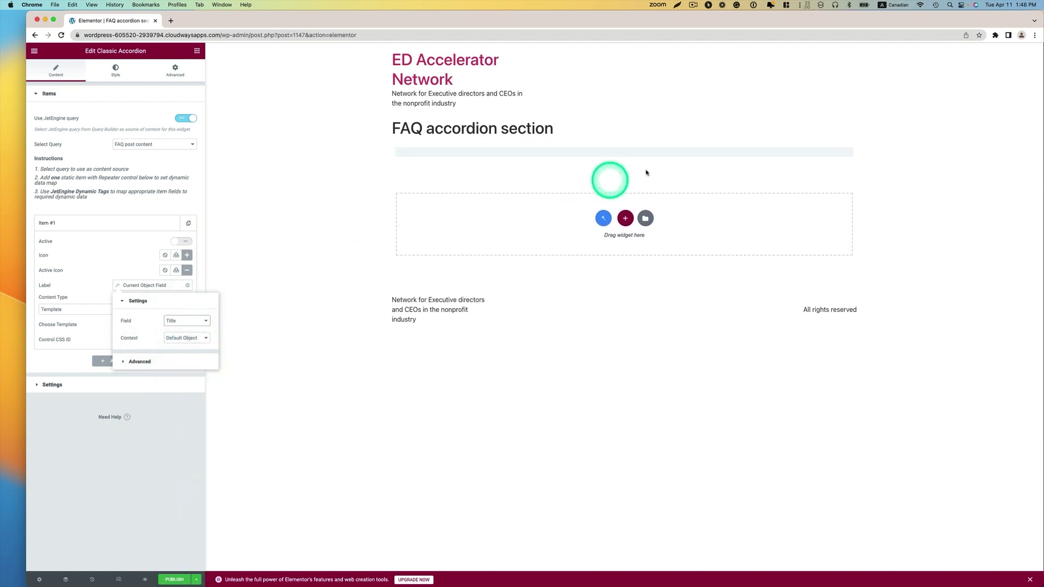
On the example site's Frequently Asked Questions section, expand "What is Factores Económicos?" to examine how a title and its content display.
double_click(883, 28)
left_click(906, 124)
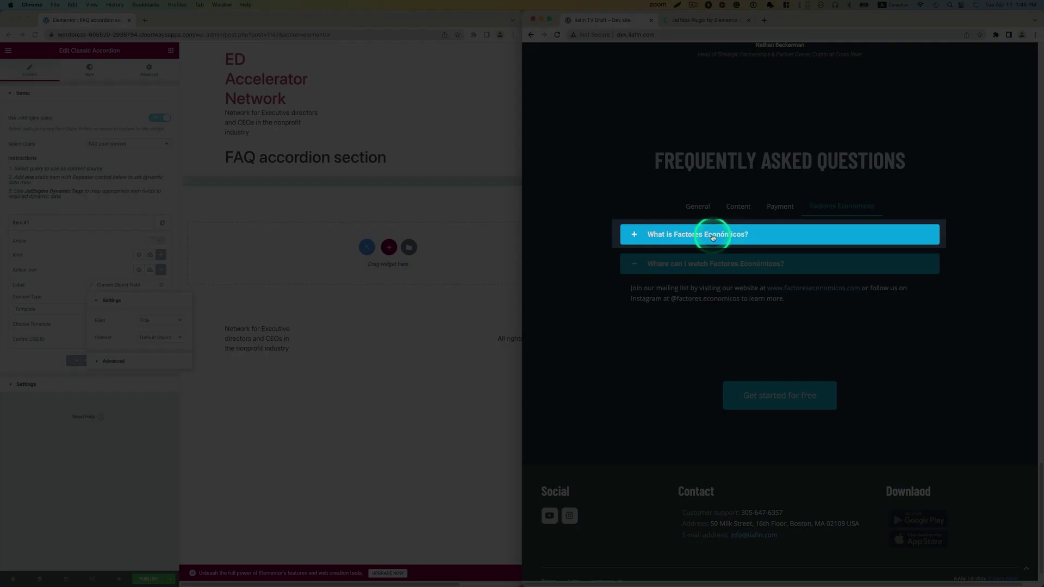
left_click(711, 236)
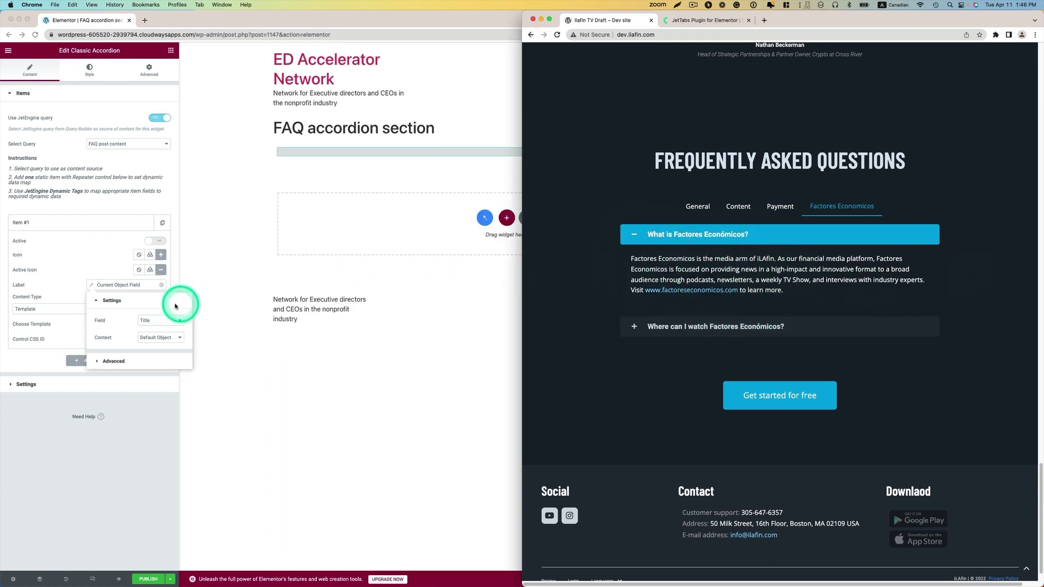
Keep the accordion item's content type as Template, choose "FAQ post content (section)" as its template, and publish the section.
left_click(43, 297)
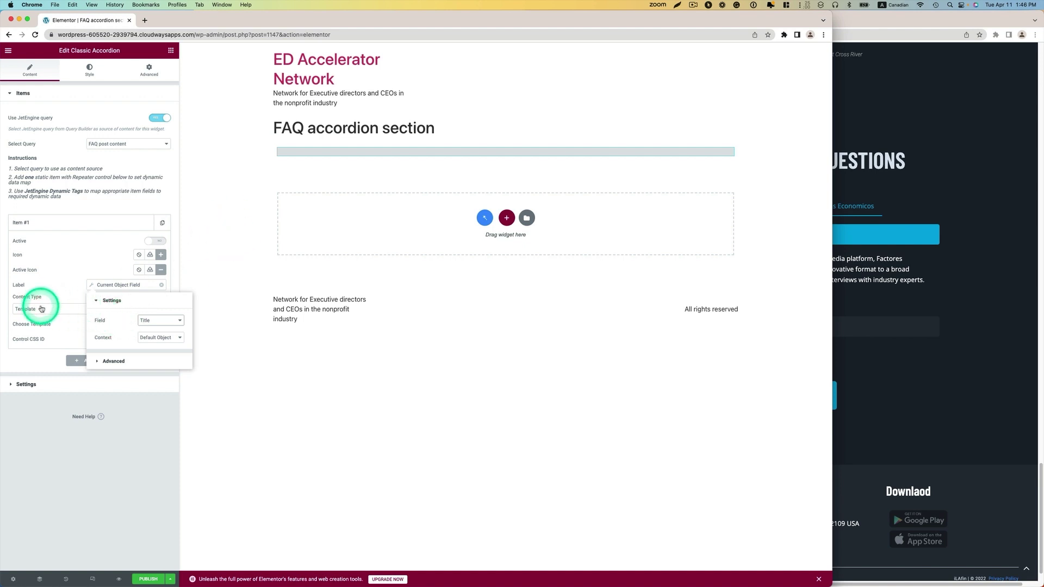
left_click(41, 308)
left_click(28, 310)
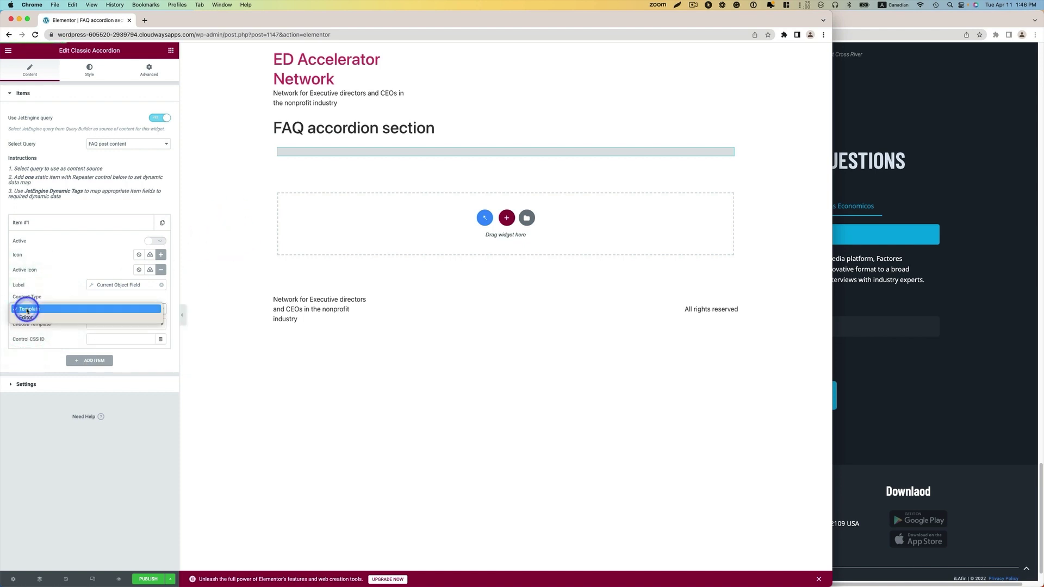
left_click(27, 309)
left_click(127, 324)
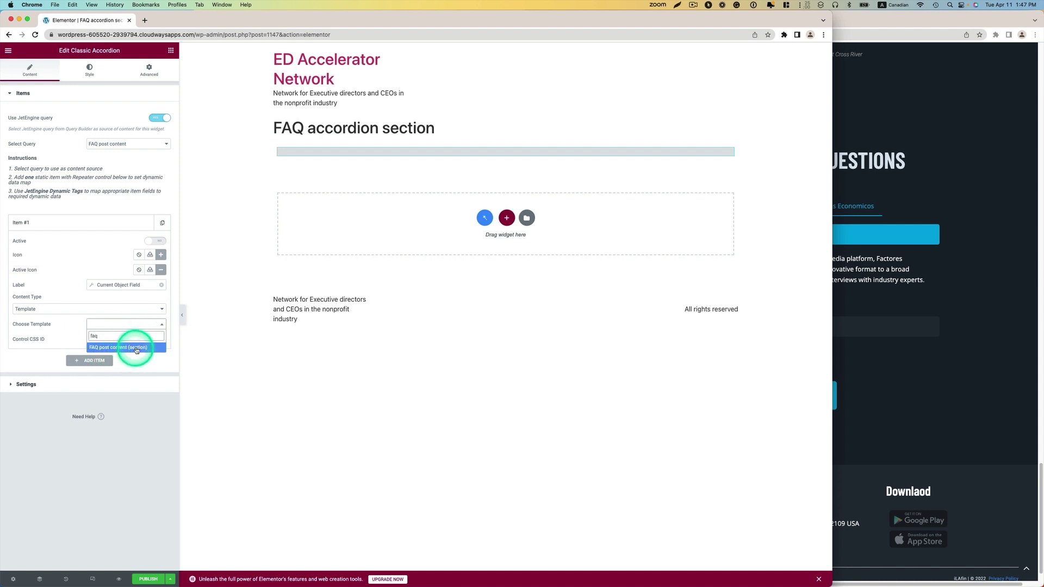
left_click(110, 350)
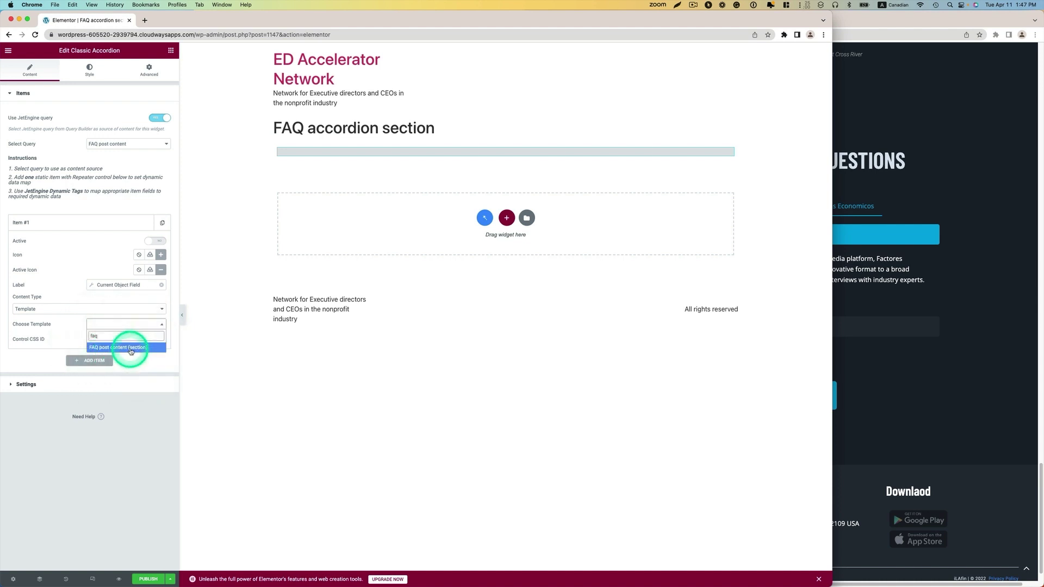
left_click(113, 350)
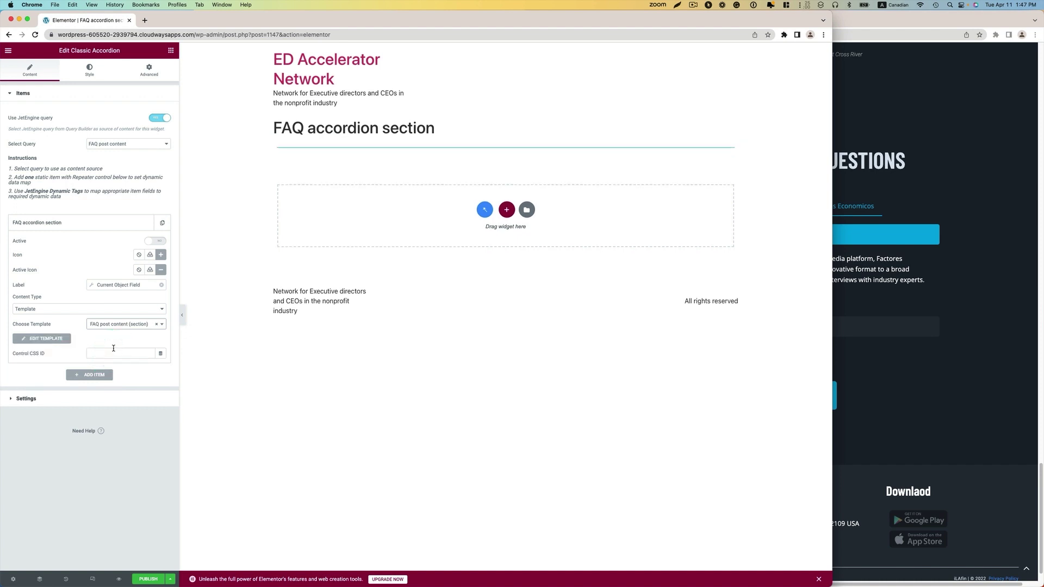
left_click(161, 343)
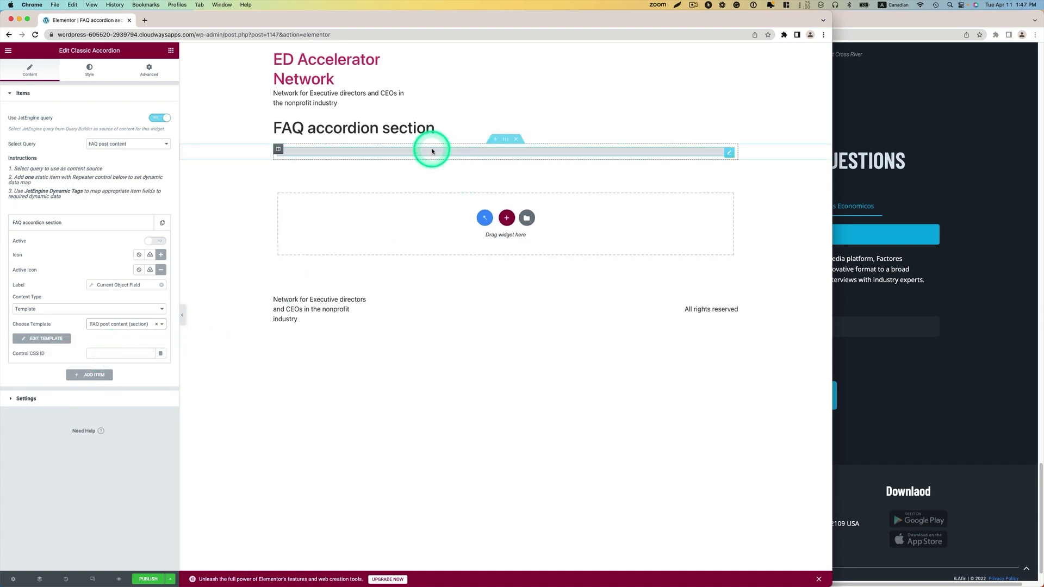
left_click(578, 192)
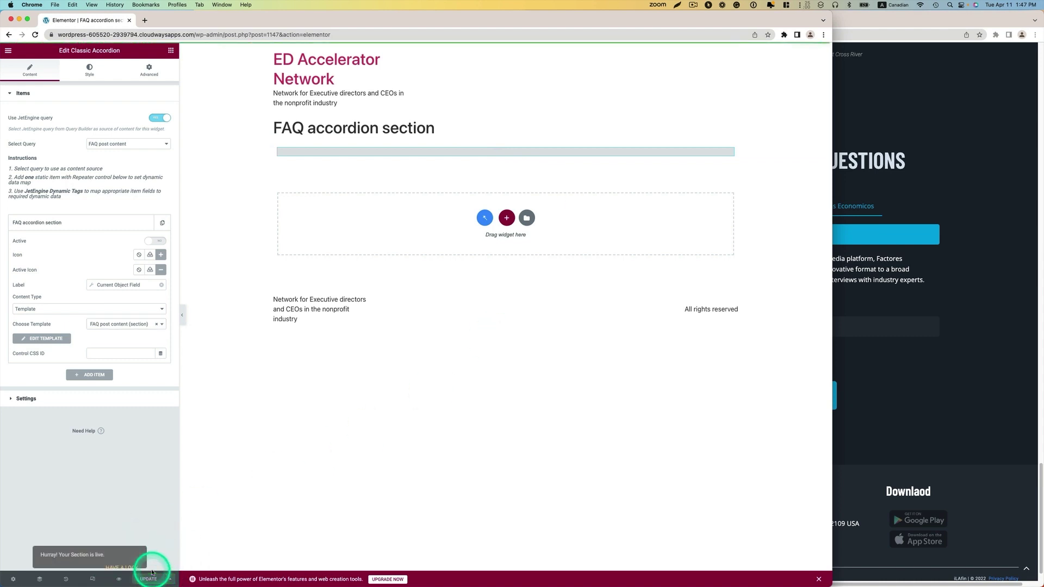
Leave the template editor for the WordPress dashboard by searching the Finder for "dash".
key("super+e")
type("dash")
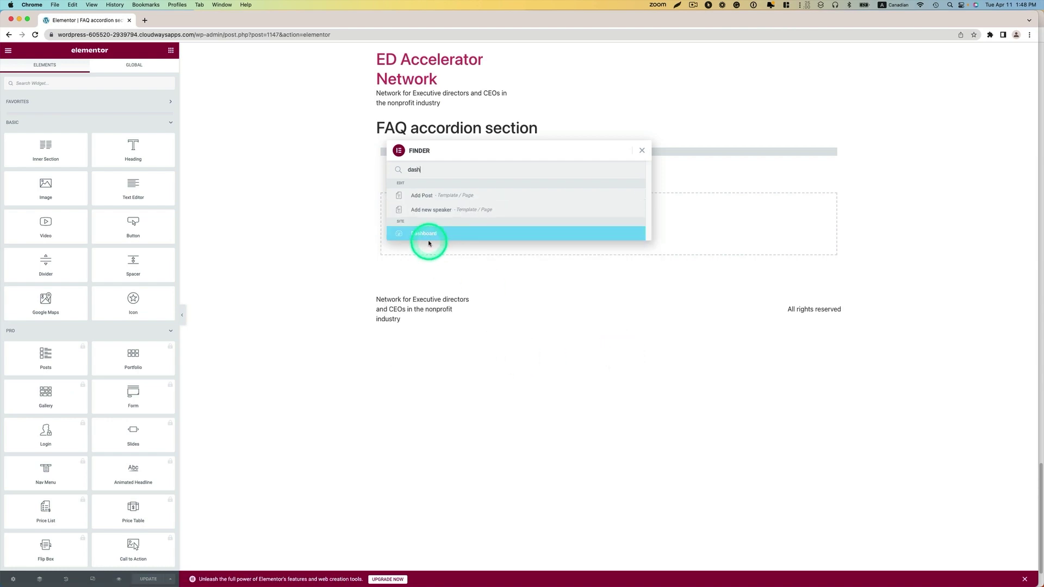
left_click(426, 236)
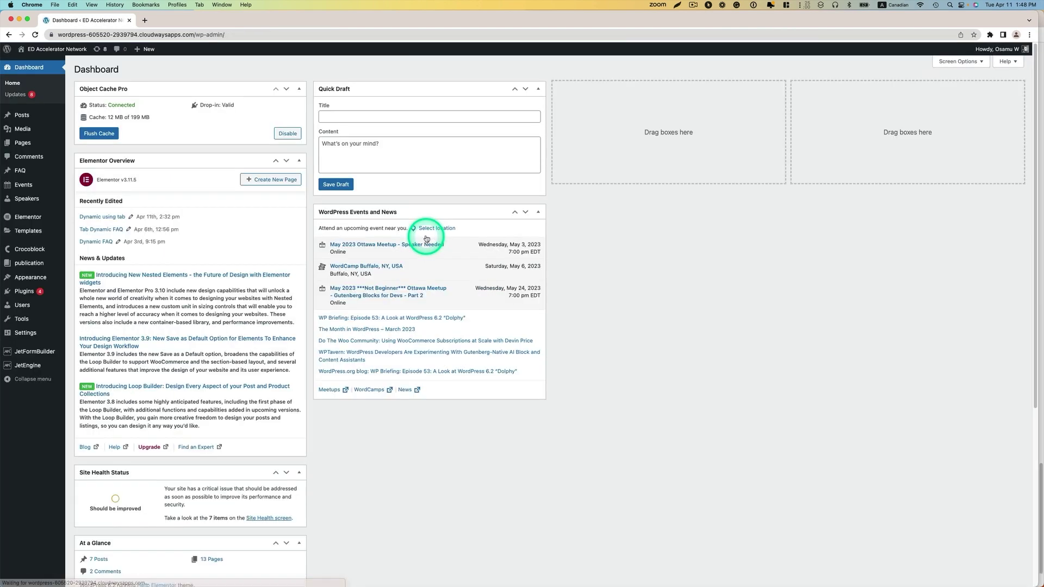
Create a new page titled "Dynamic FAQs" and open it for editing with Elementor.
mouse_move(51, 143)
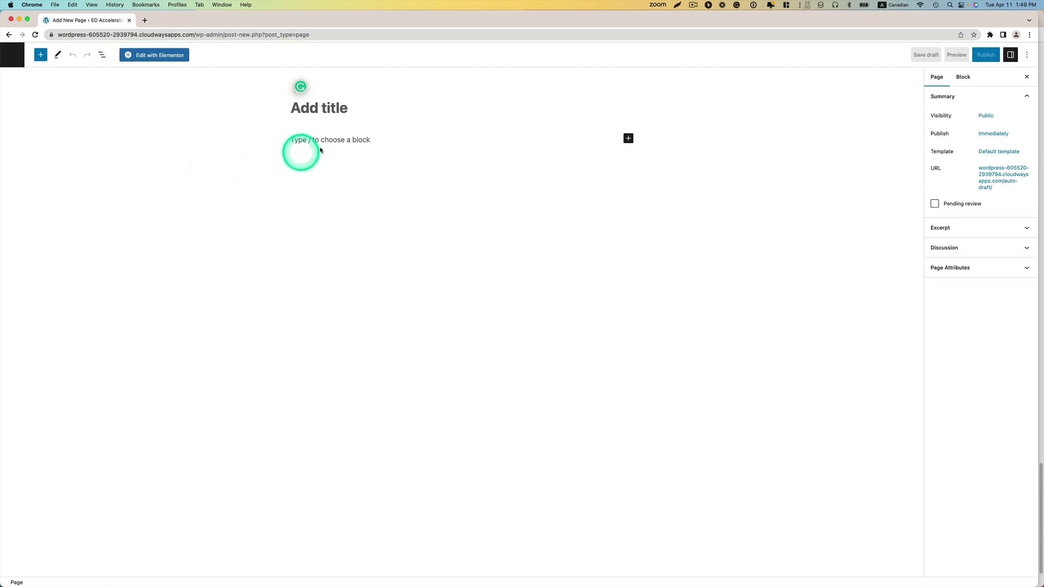
type("Dynam")
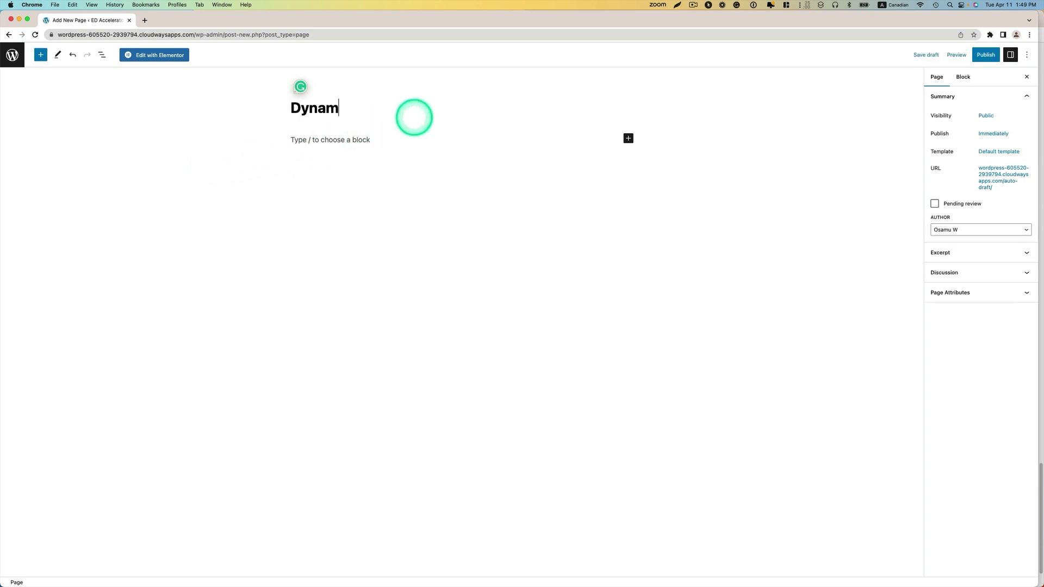
type("ic FAQs")
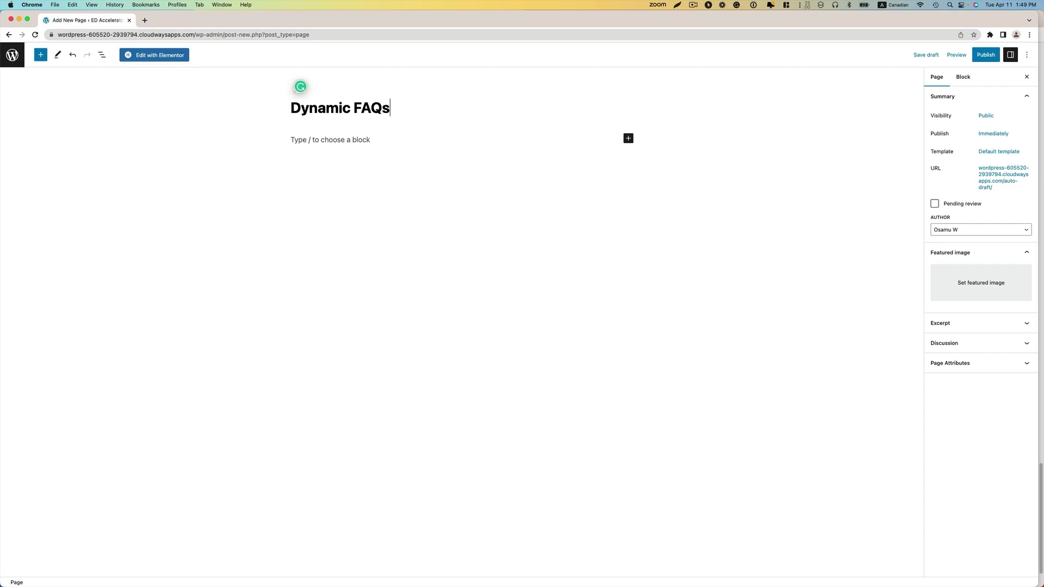
left_click(155, 56)
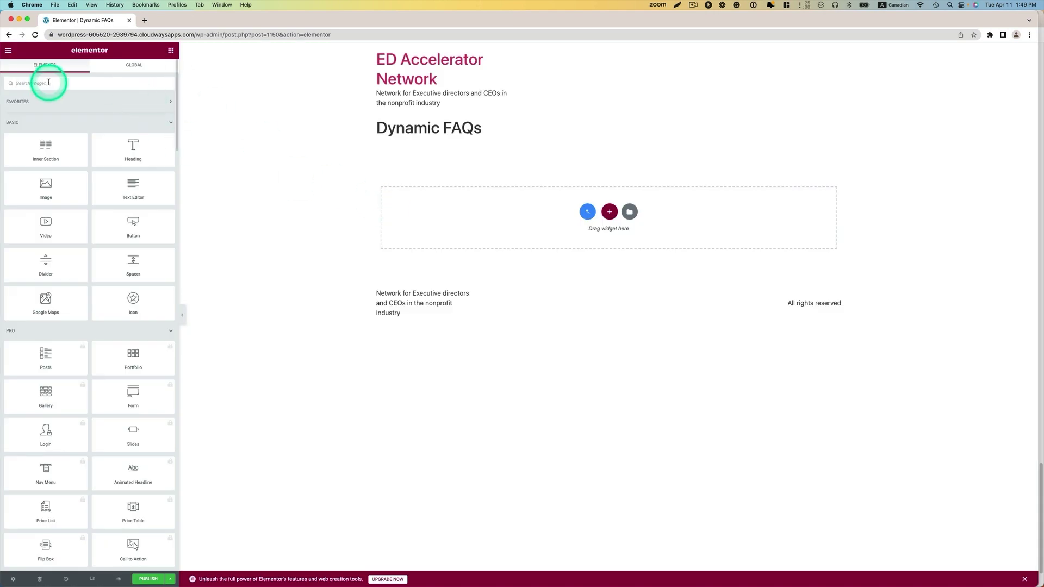
Add the JetTabs Tabs widget to the empty section of the Dynamic FAQs page and delete its Tab #2 and Tab #3 items.
left_click(49, 83)
type("t")
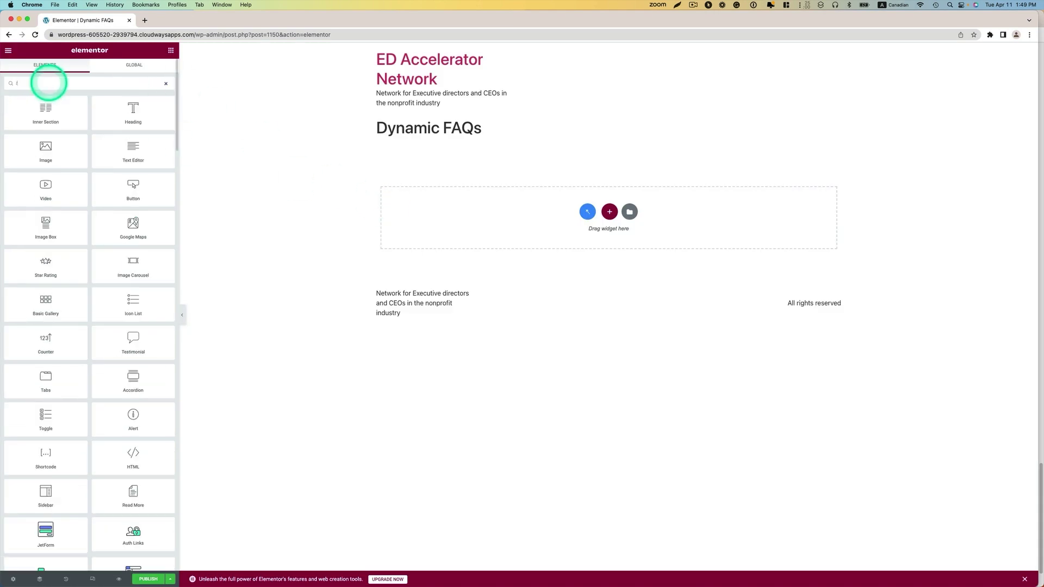
type("ab")
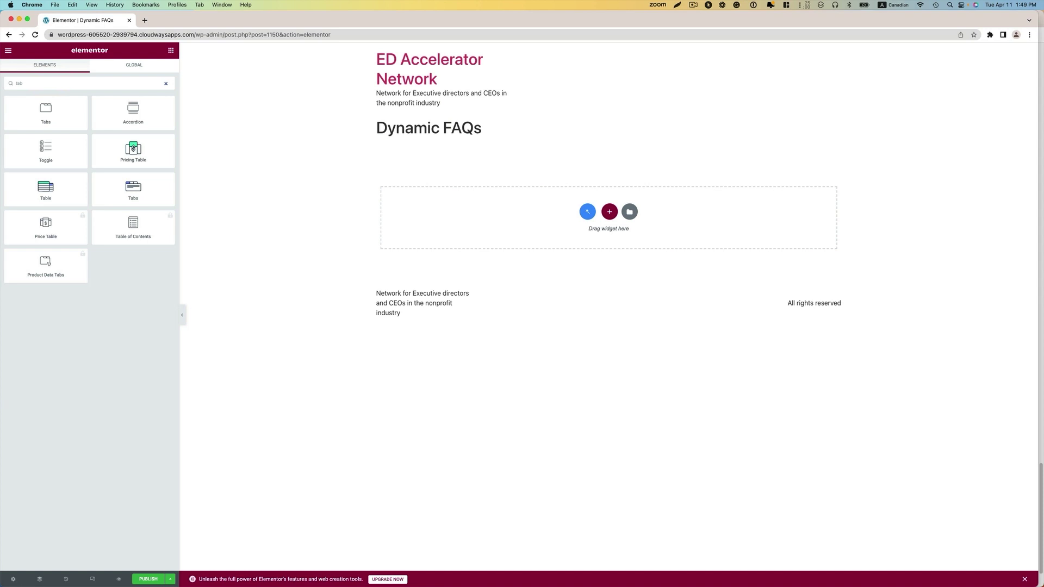
left_click_drag(130, 187, 442, 208)
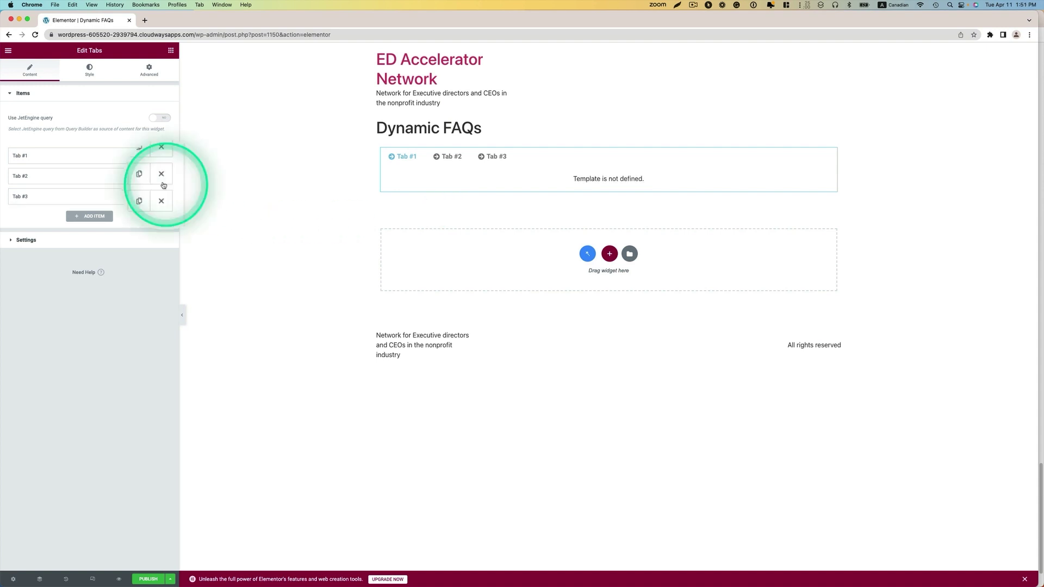
left_click(161, 174)
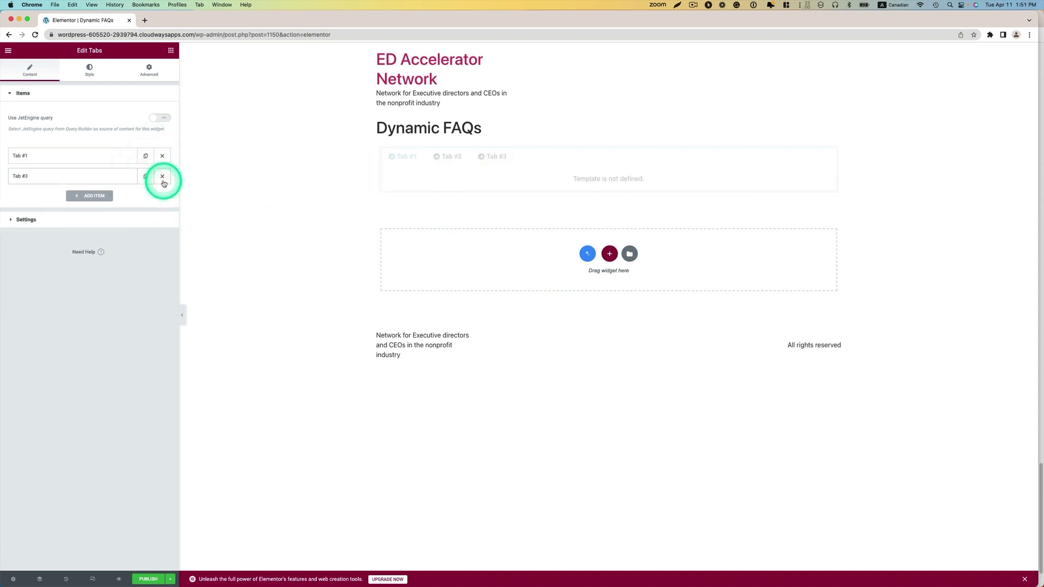
left_click(162, 181)
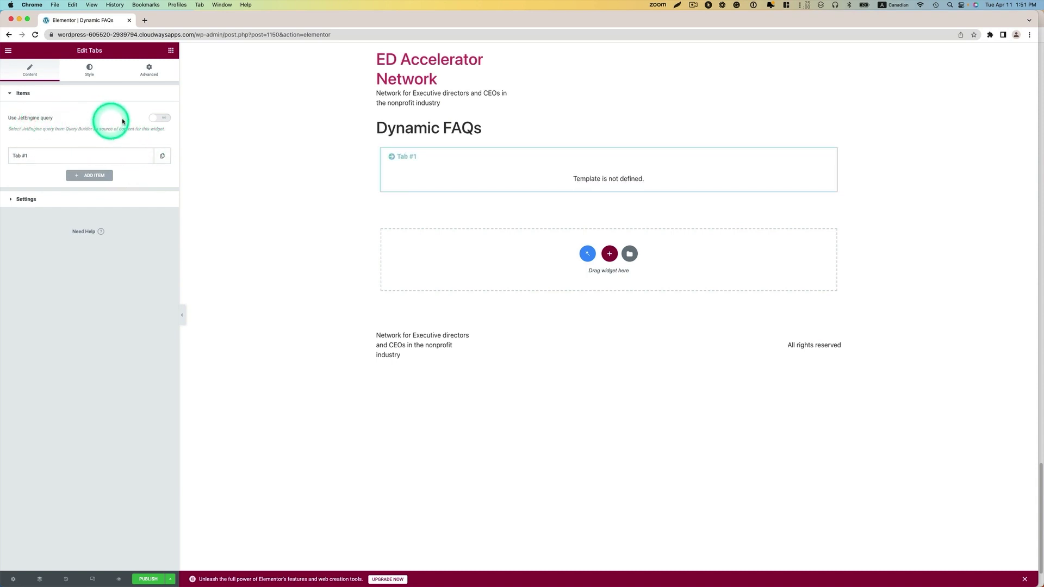
Enable the JetEngine query as the Tabs widget's source and select the "FAQ term" query.
left_click(158, 119)
left_click(116, 147)
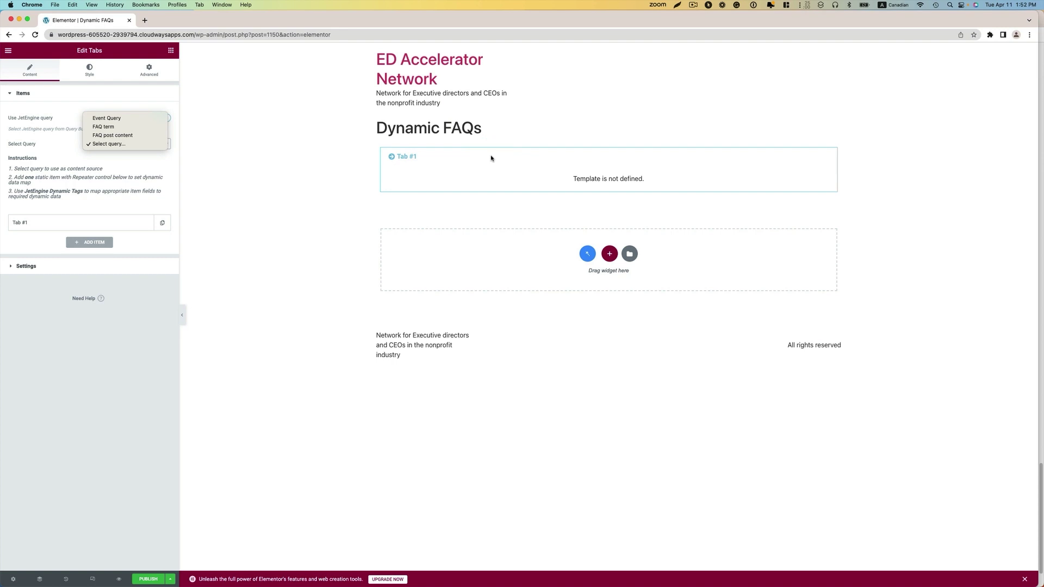
left_click_drag(131, 144, 100, 126)
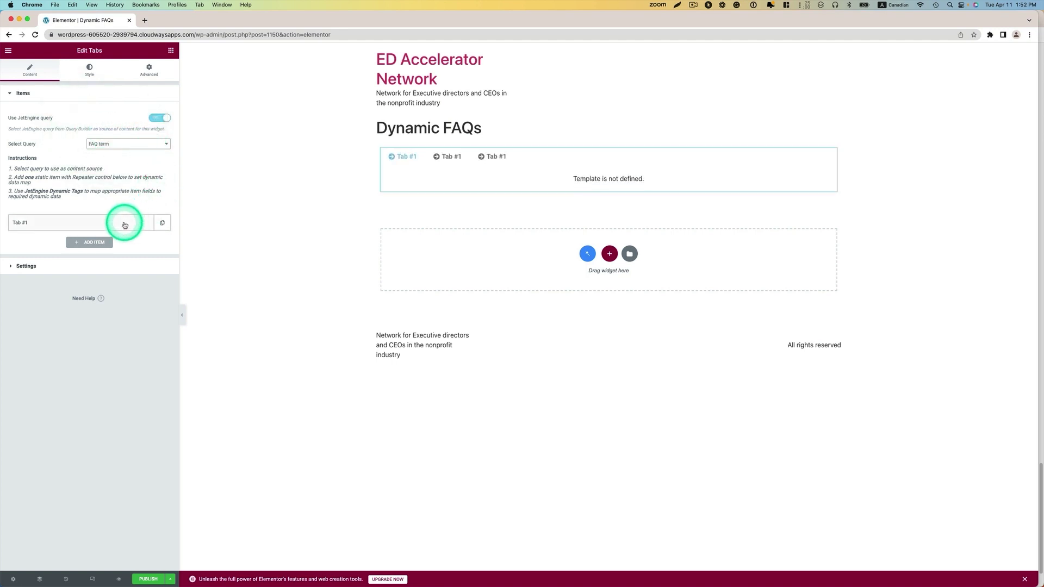
Set the Tab #1 item's label to the dynamic Current Object Field tag with Term name as its field.
left_click(41, 220)
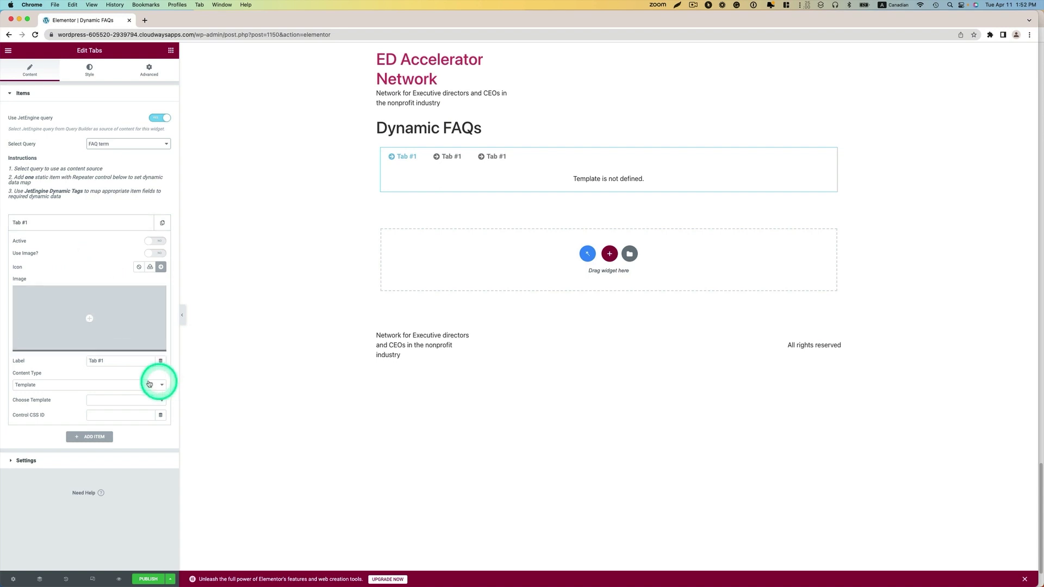
left_click_drag(159, 365, 101, 433)
left_click(101, 434)
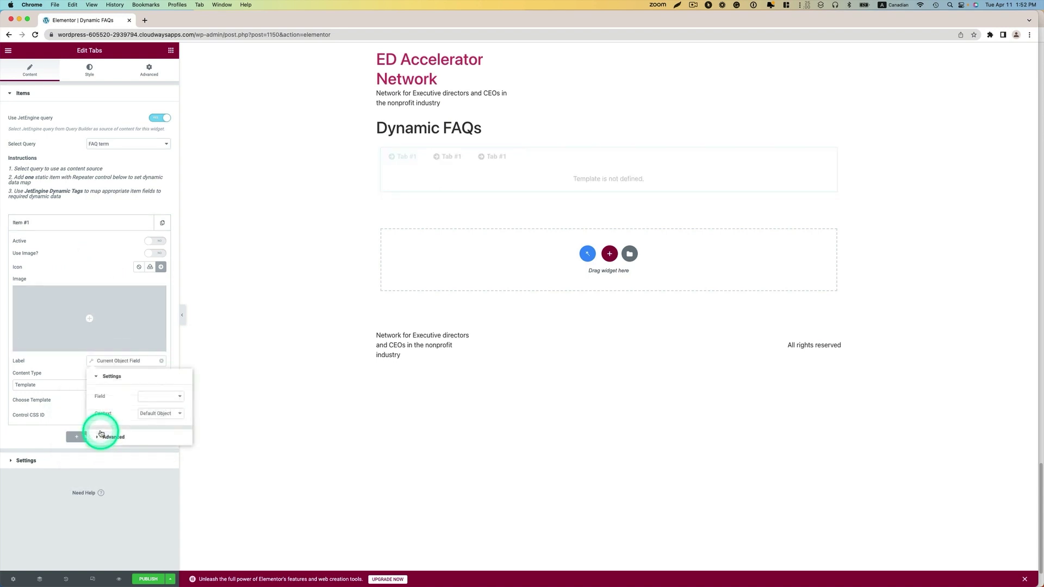
left_click_drag(129, 402, 168, 501)
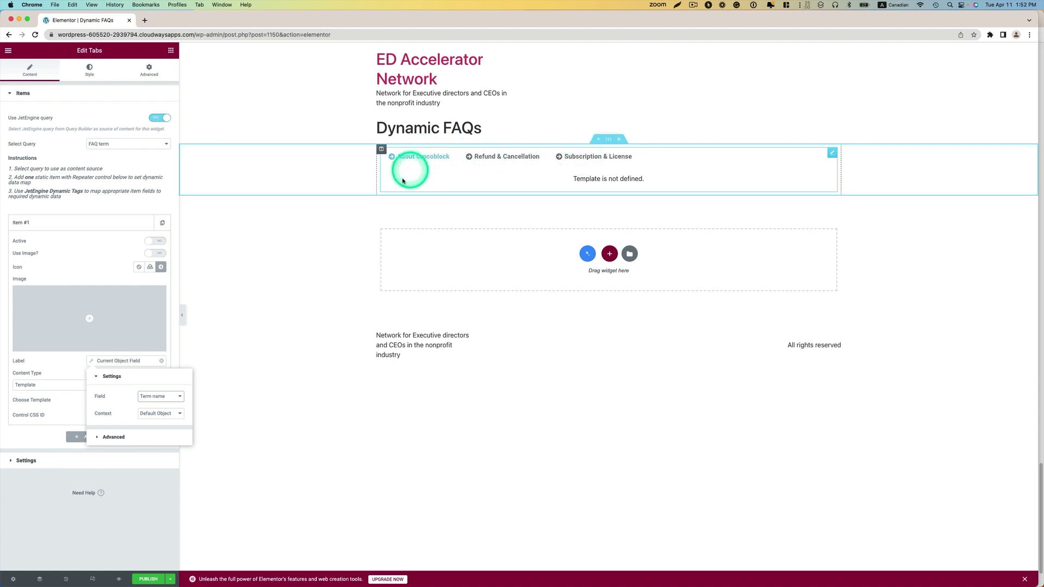
left_click(135, 512)
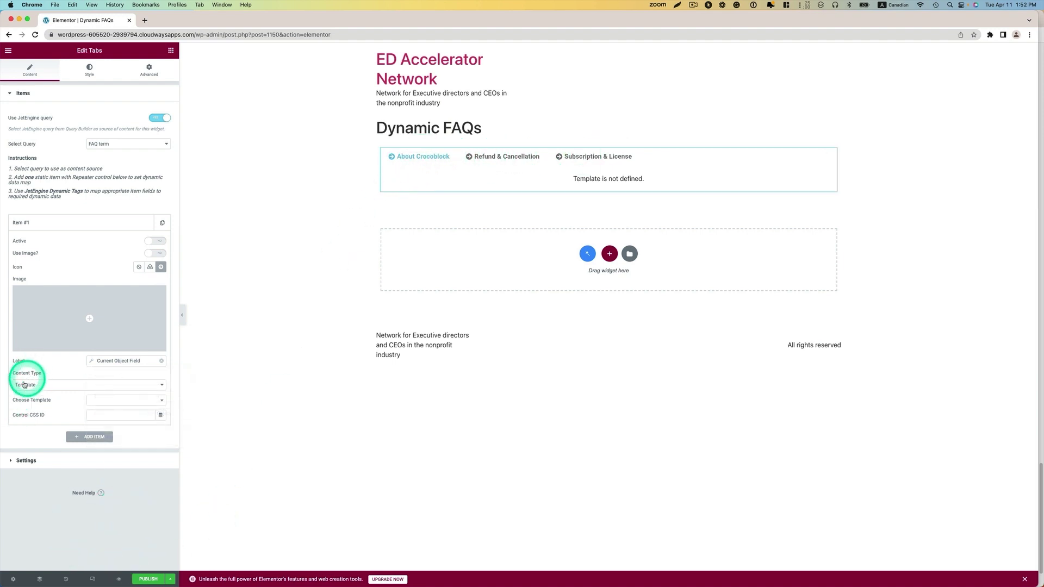
Keep the tab item's content type as Template and assign the "FAQ accordion section" template, searching for "accor".
left_click(38, 384)
left_click(191, 395)
left_click(106, 401)
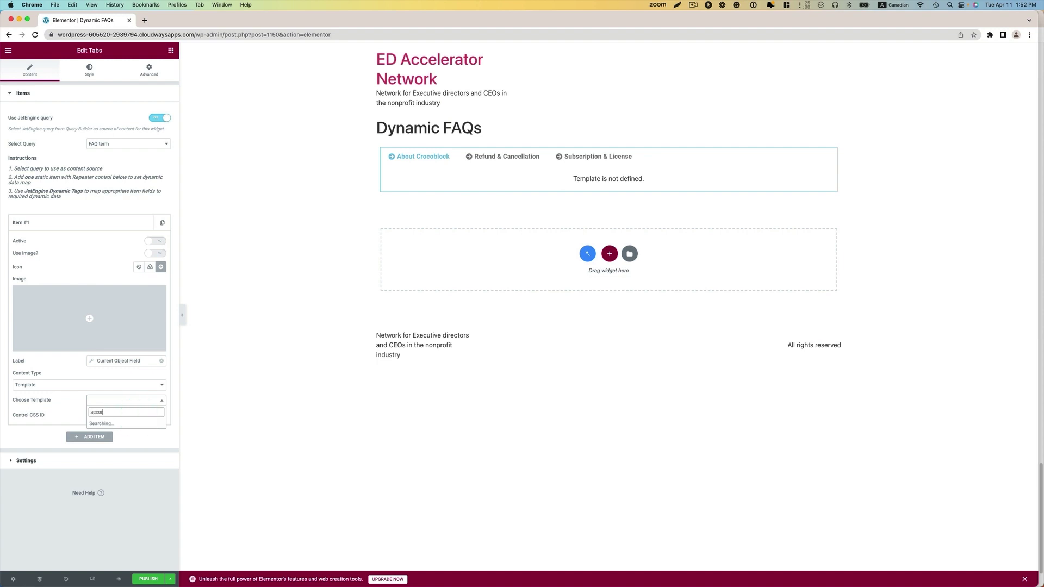
left_click(125, 425)
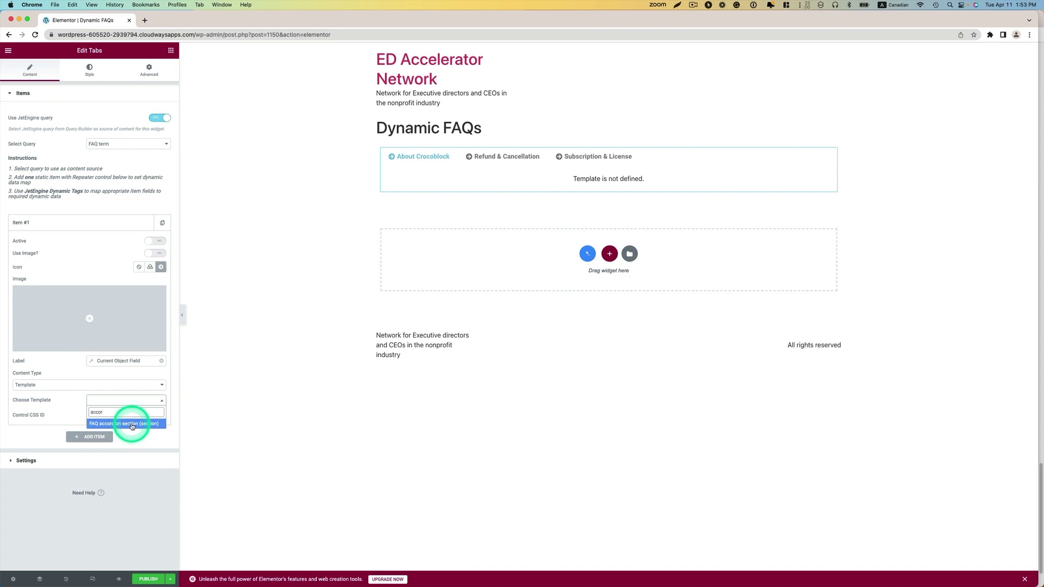
left_click(132, 427)
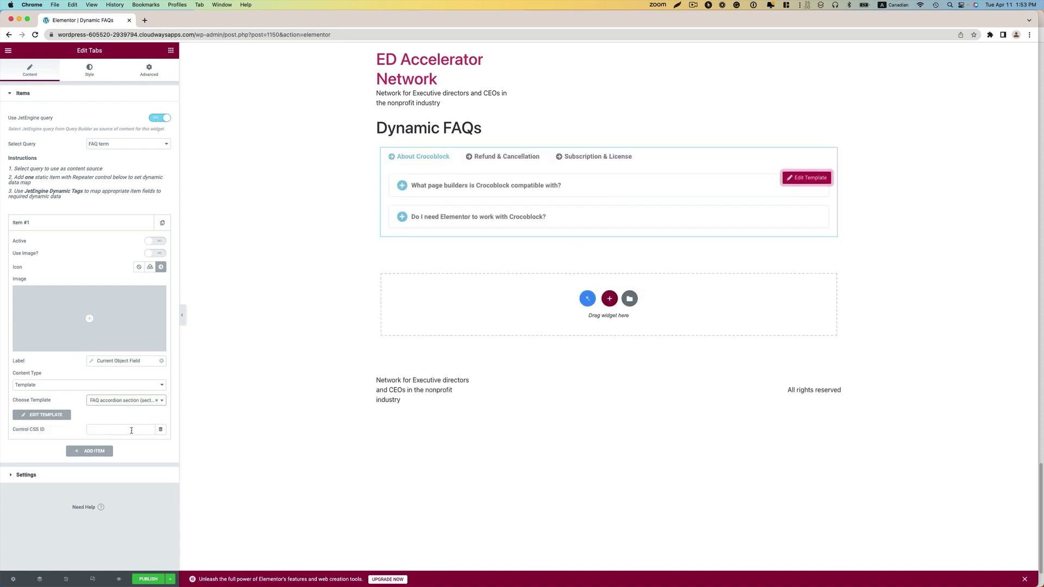
Publish the Dynamic FAQs page and open its live view in a new browser tab.
left_click(555, 220)
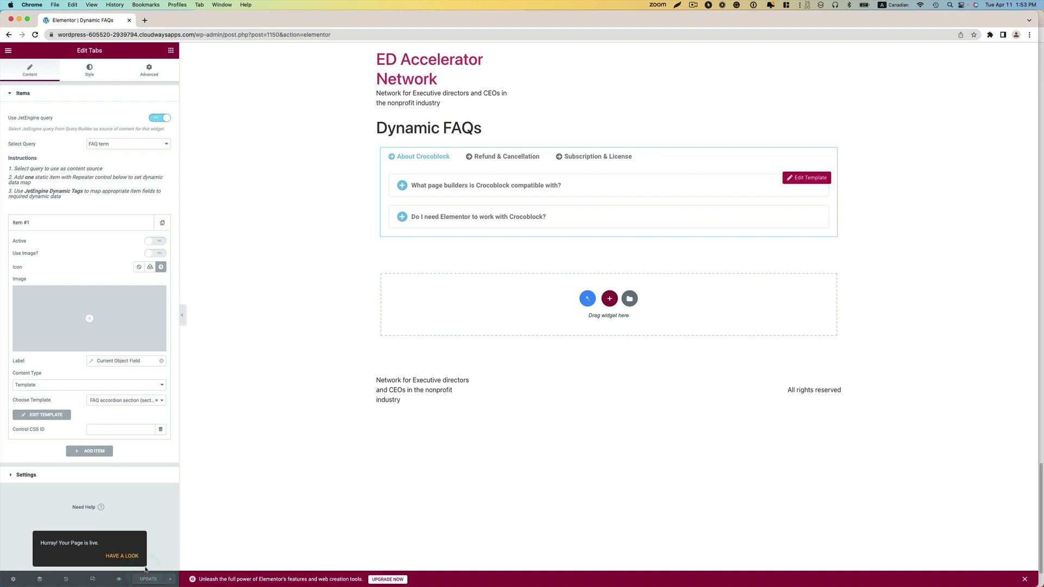
left_click(11, 52)
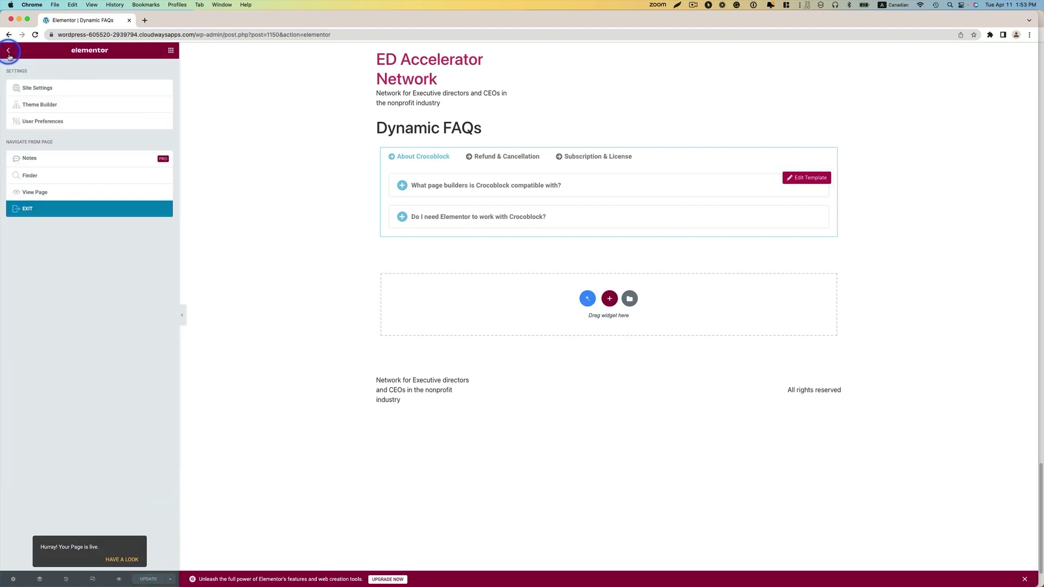
right_click(46, 192)
key("Return")
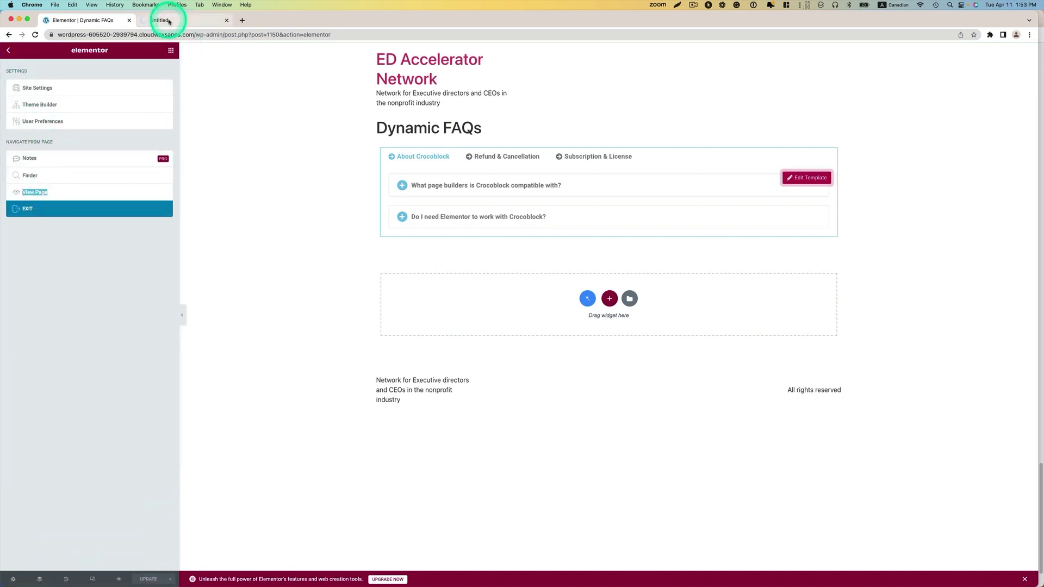
left_click(169, 21)
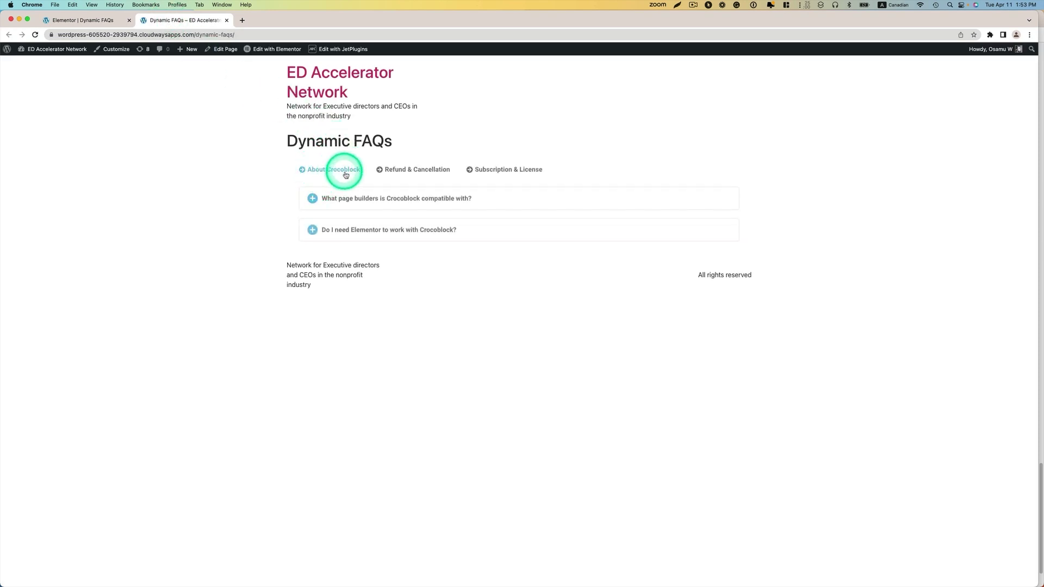
Check the live FAQ tabs About Crocoblock, Refund & Cancellation and Subscription & License, expanding and collapsing questions in their accordions.
left_click(445, 204)
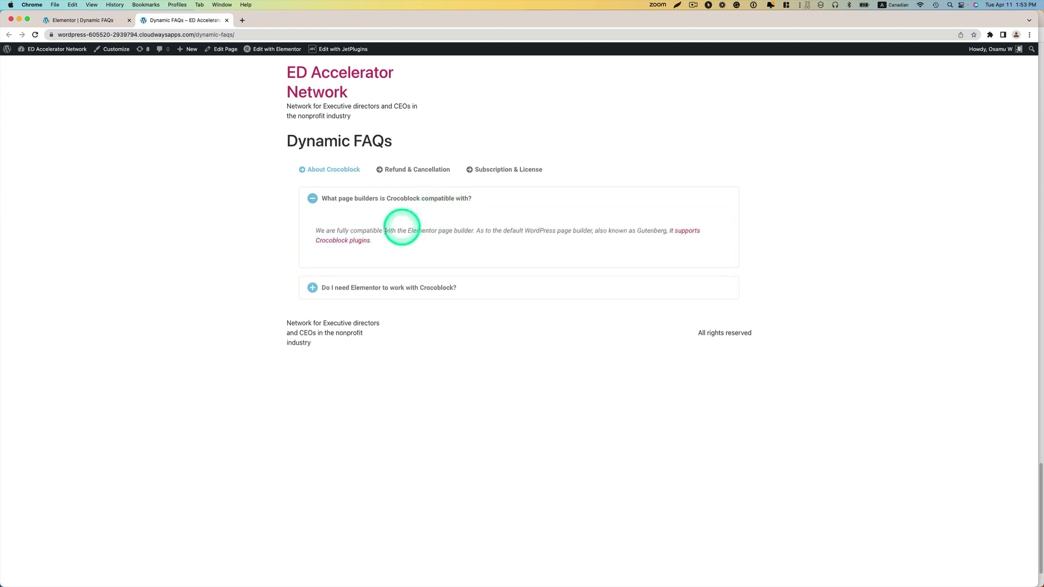
left_click(397, 209)
left_click(391, 235)
left_click(392, 233)
left_click(415, 171)
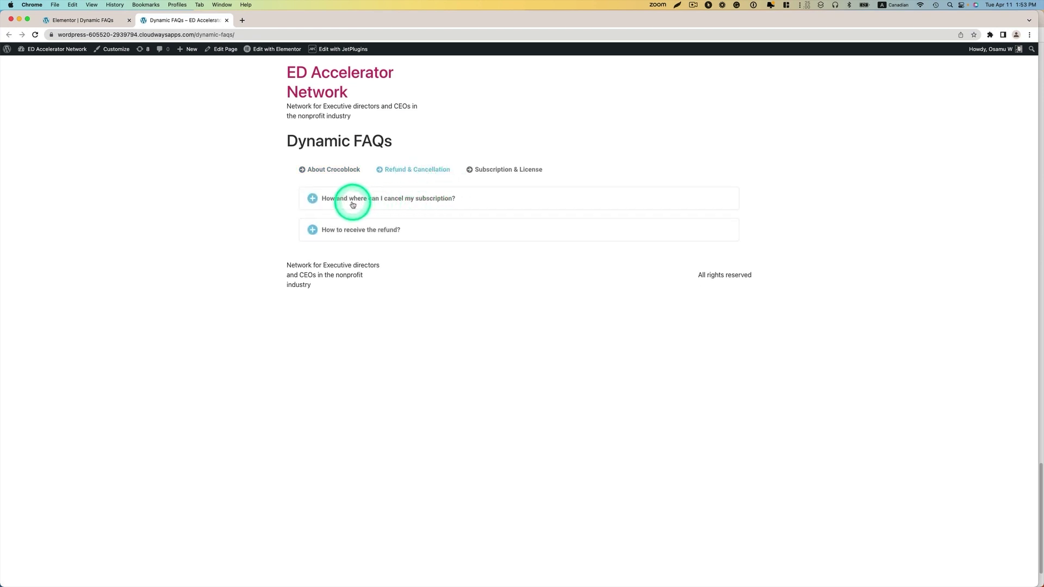
left_click(426, 196)
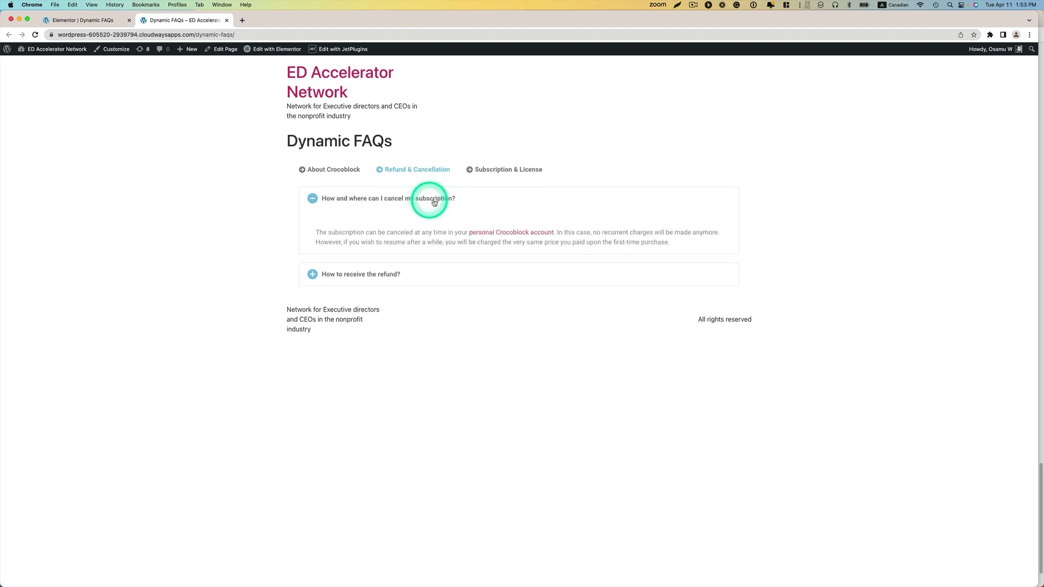
left_click(439, 199)
left_click(492, 171)
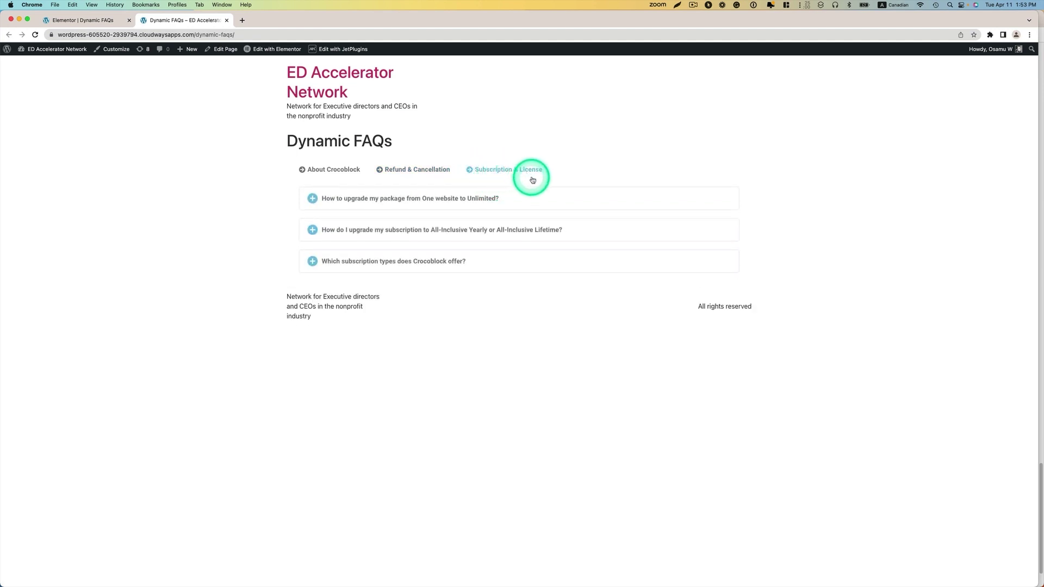
left_click(435, 199)
left_click(435, 201)
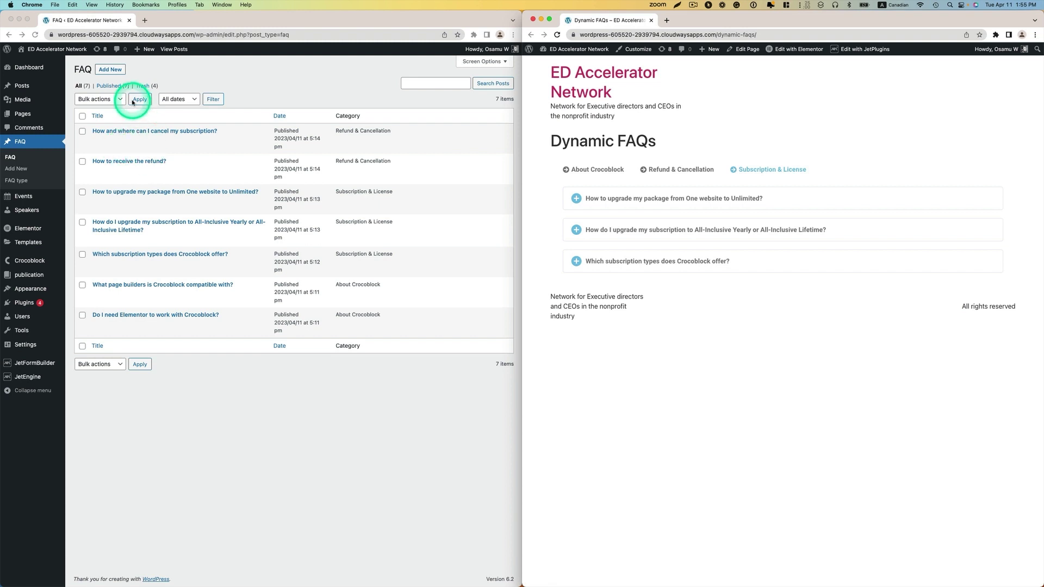
left_click(597, 170)
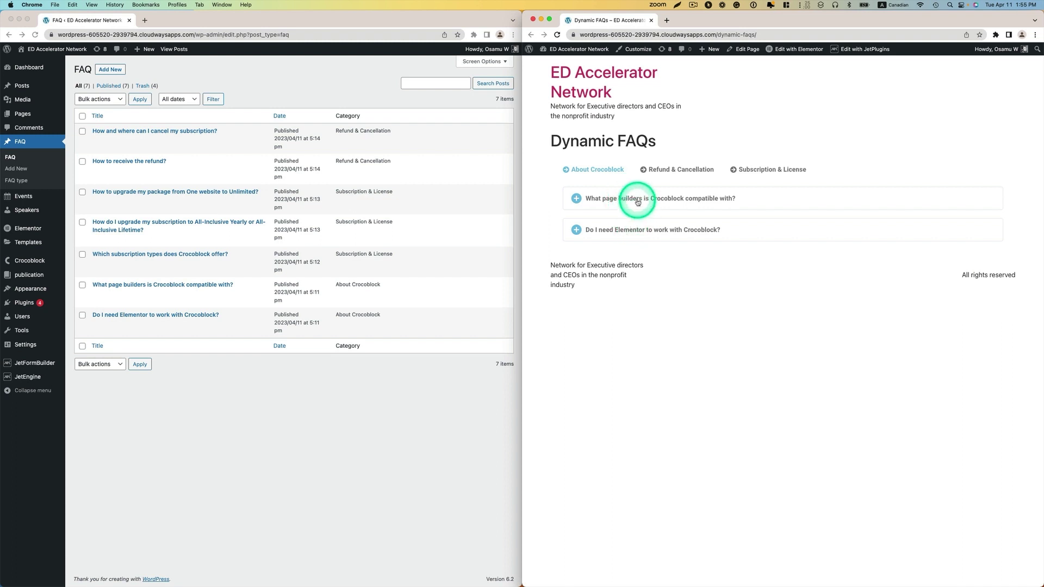
Add a FAQ post titled "Do I need Elementor Pro to work with Crocoblock?" answering "No, you do not require Elementor Pro to work with our plugins.".
left_click(112, 68)
left_click(112, 69)
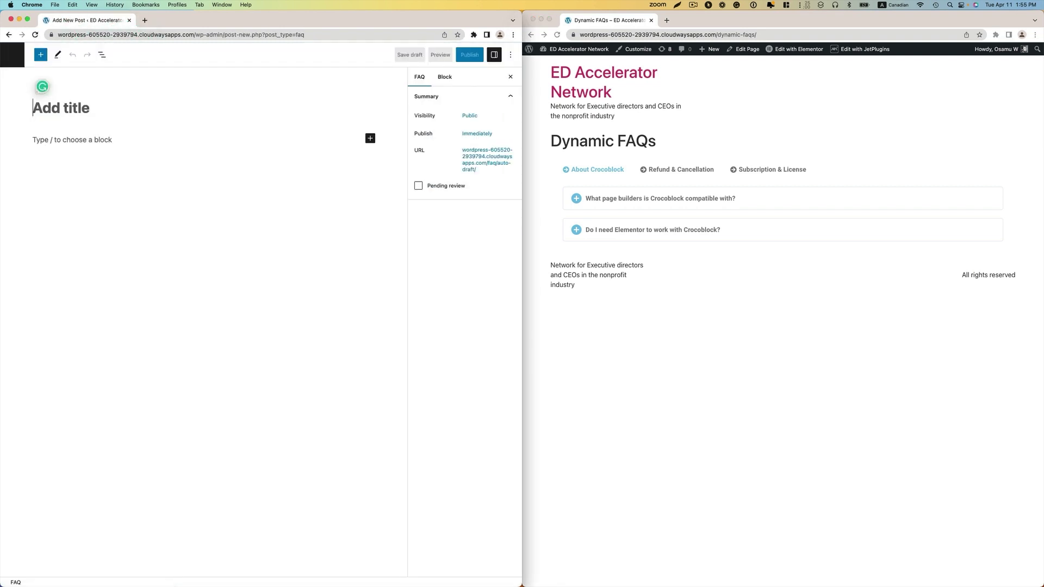
left_click(65, 108)
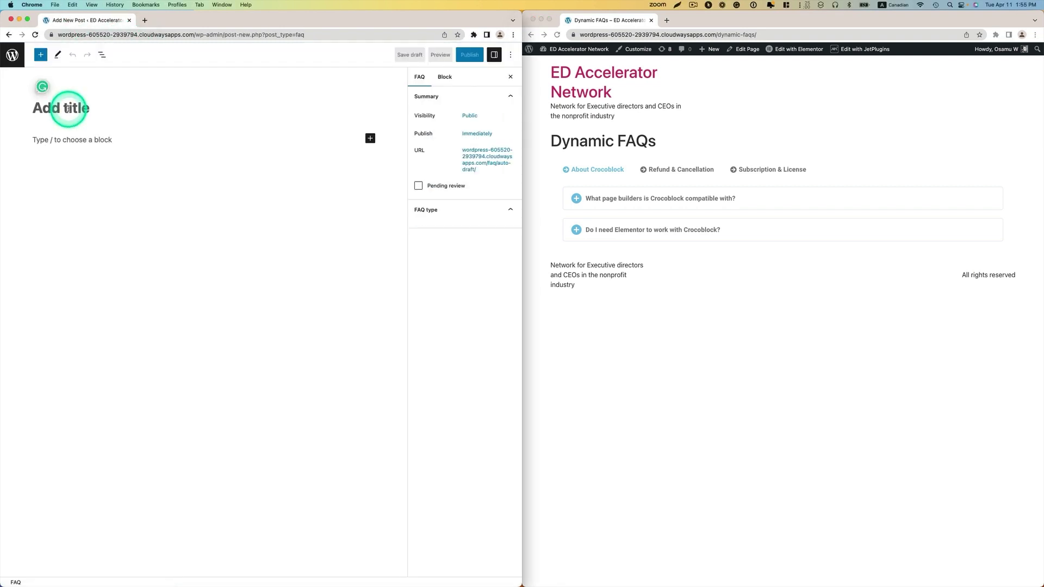
type("Do I need Elementor Pro to work with Crocoblock?")
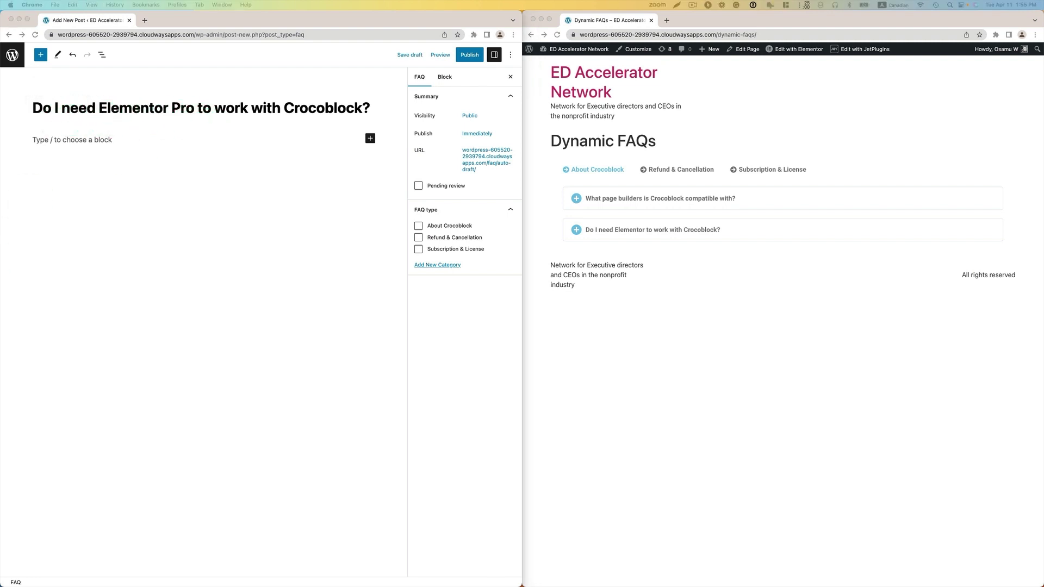
left_click(68, 139)
type("No, you do not require Elementor Pro to work with our plugins.")
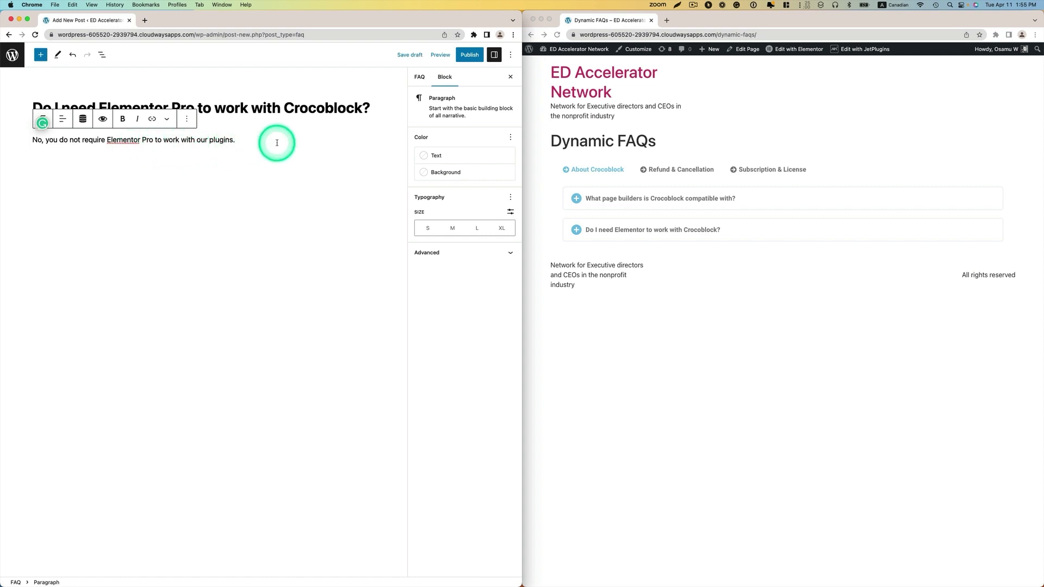
Assign the FAQ type "About Crocoblock" to the new FAQ post and publish it.
left_click(420, 81)
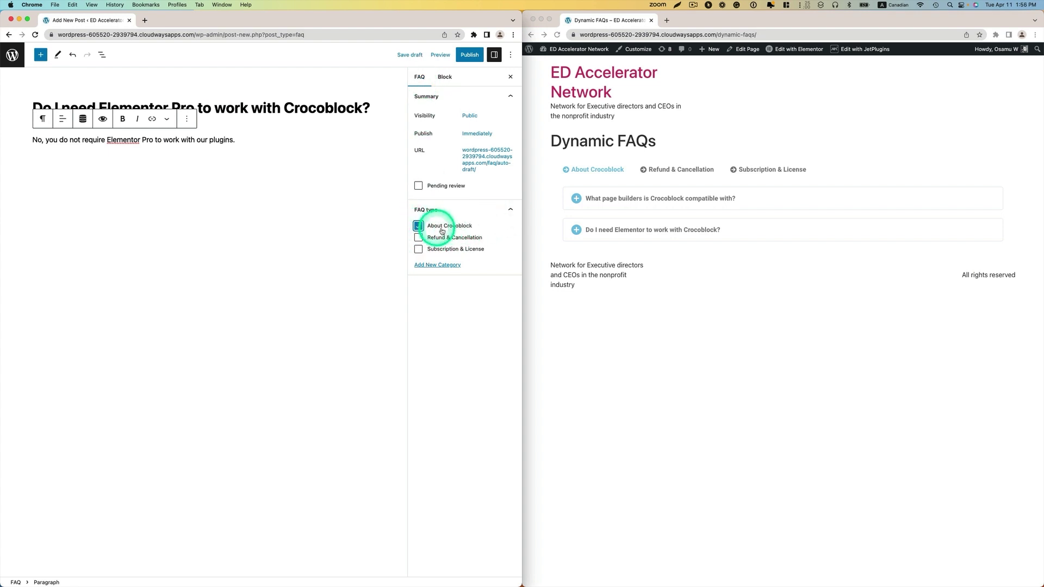
left_click(470, 54)
left_click(420, 60)
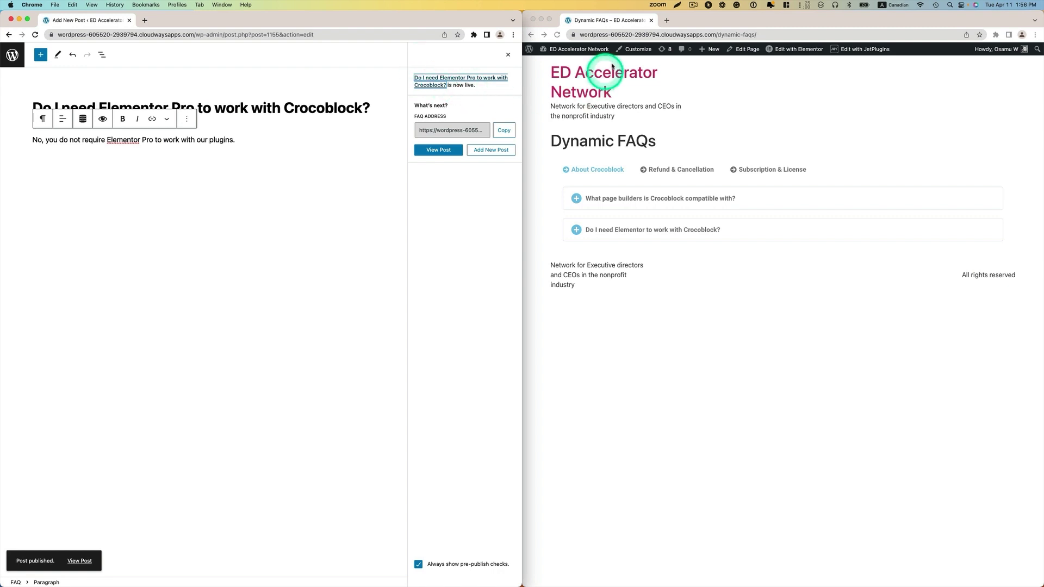
Reload the live Dynamic FAQs page and expand the question about needing Elementor Pro.
left_click(557, 34)
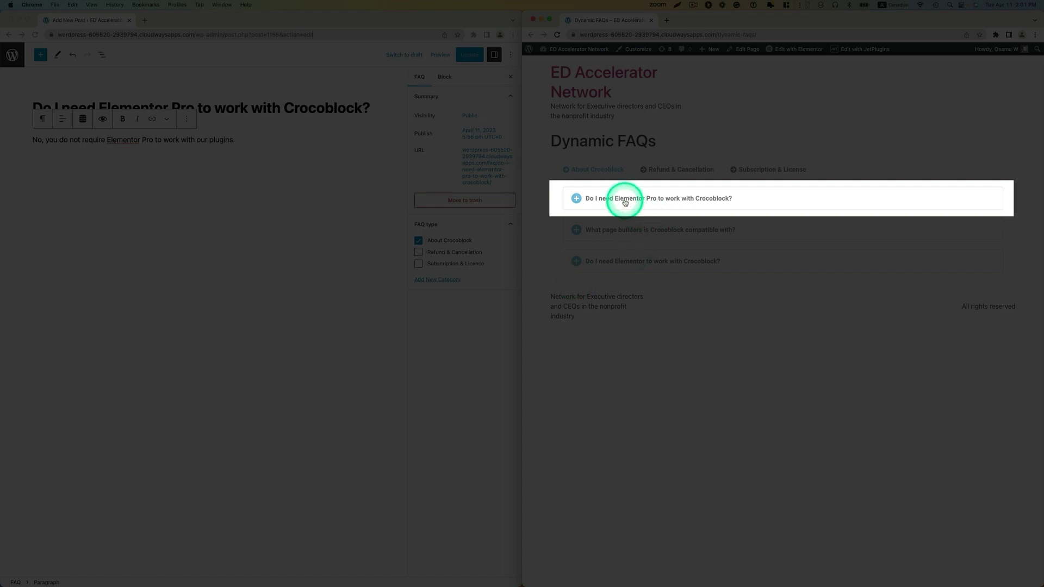
left_click(625, 203)
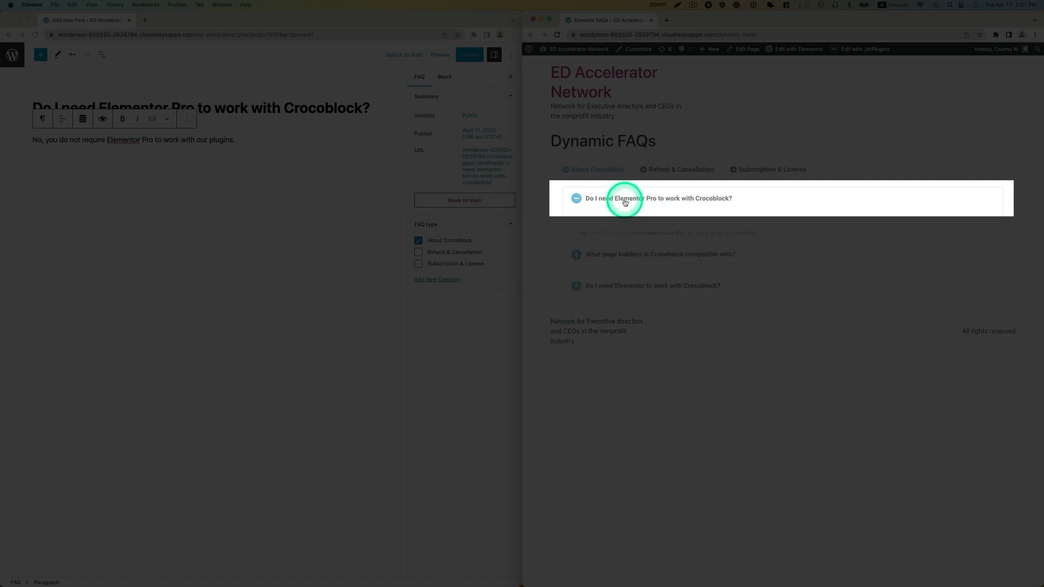